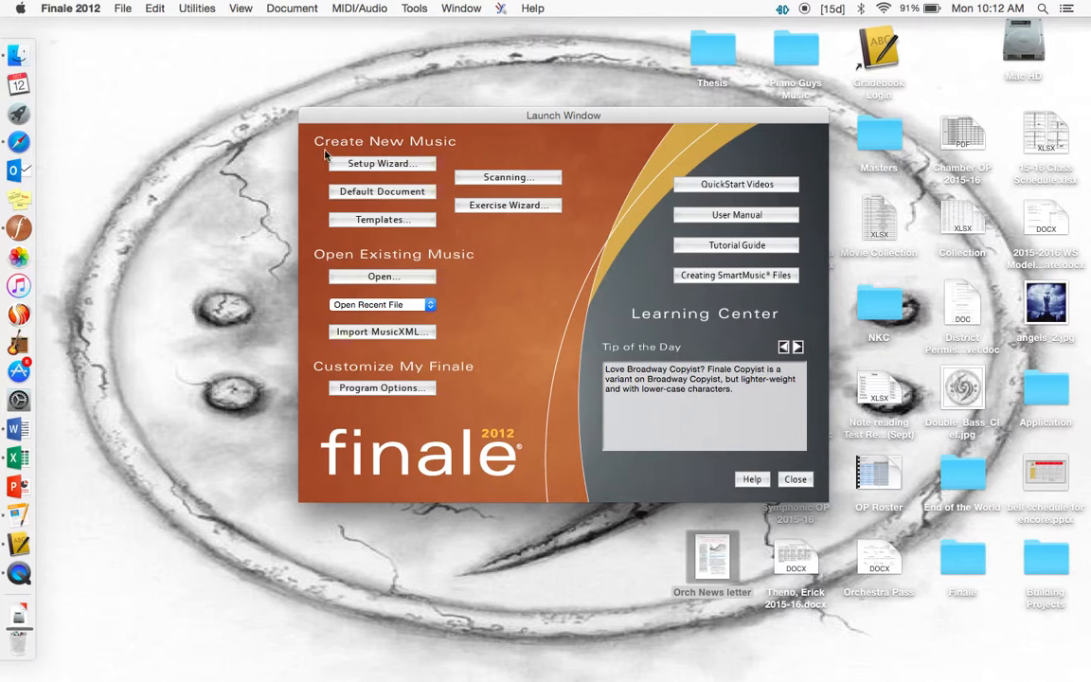
Start a new score with the Setup Wizard and choose Create New Ensemble after browsing the preset ensembles.
click(401, 165)
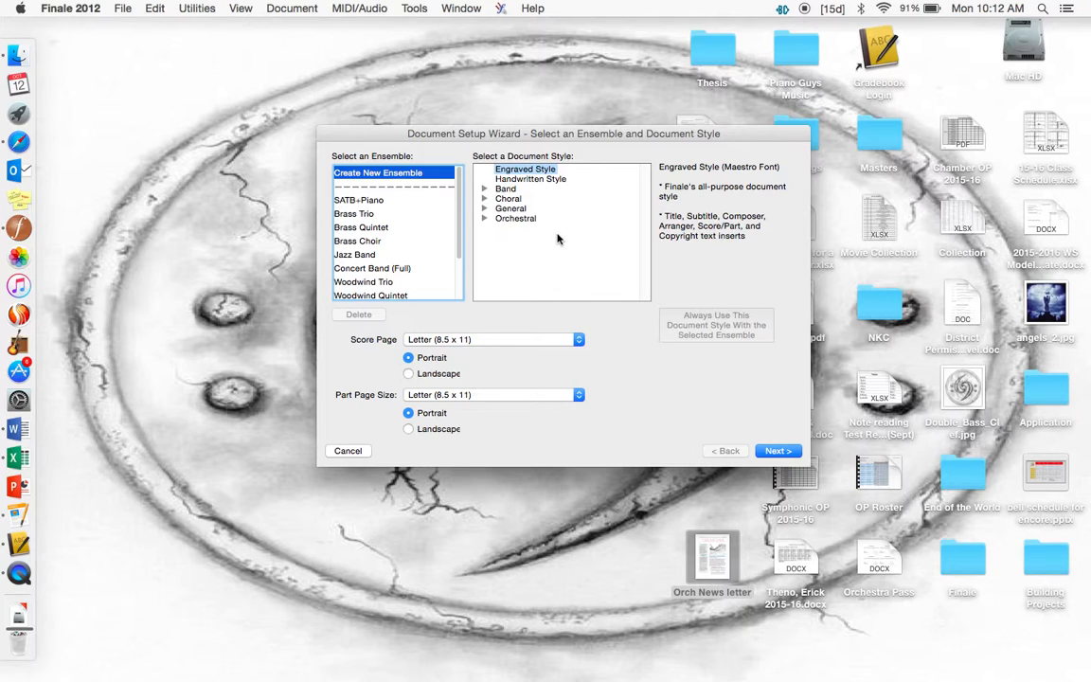
scroll(453, 242, down, 3)
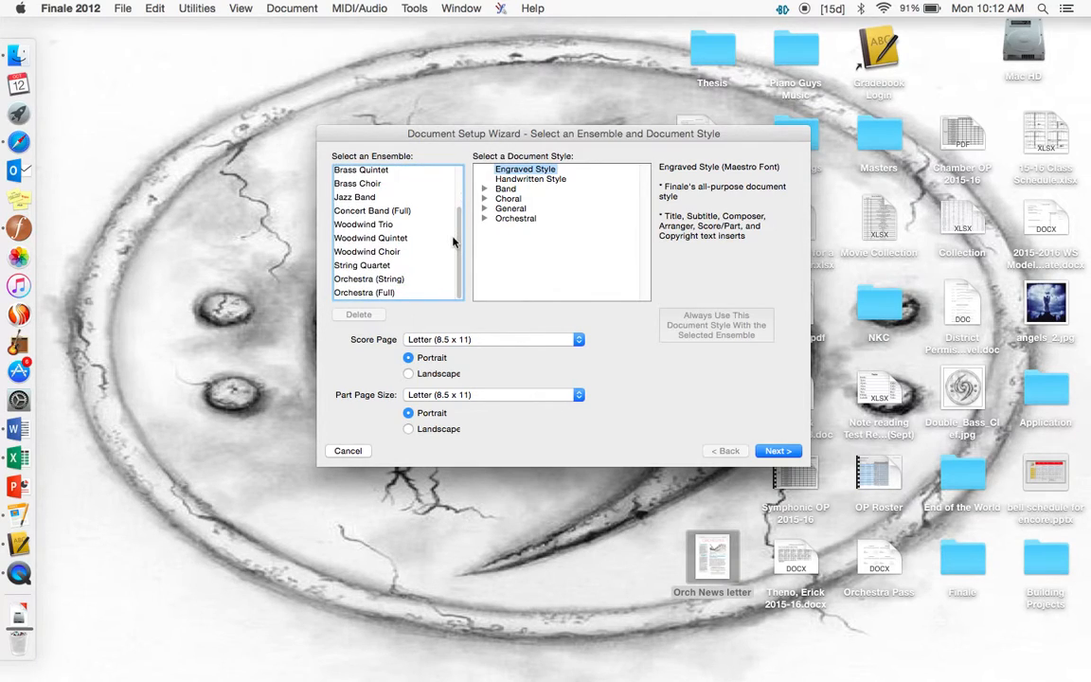
click(385, 281)
scroll(379, 285, up, 3)
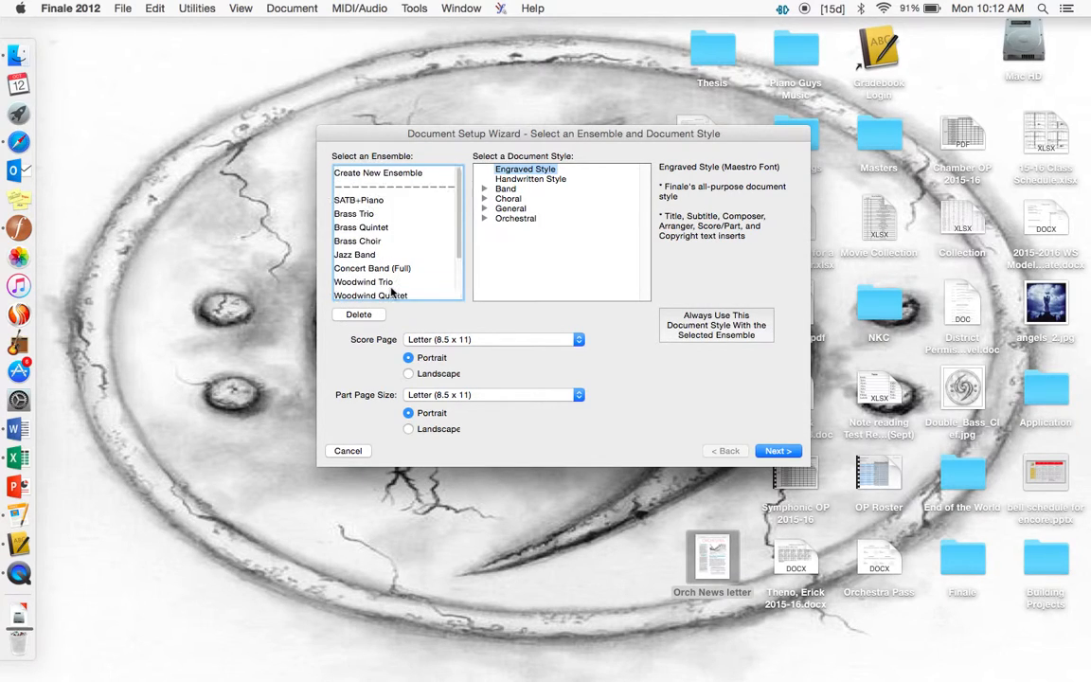
scroll(379, 246, down, 3)
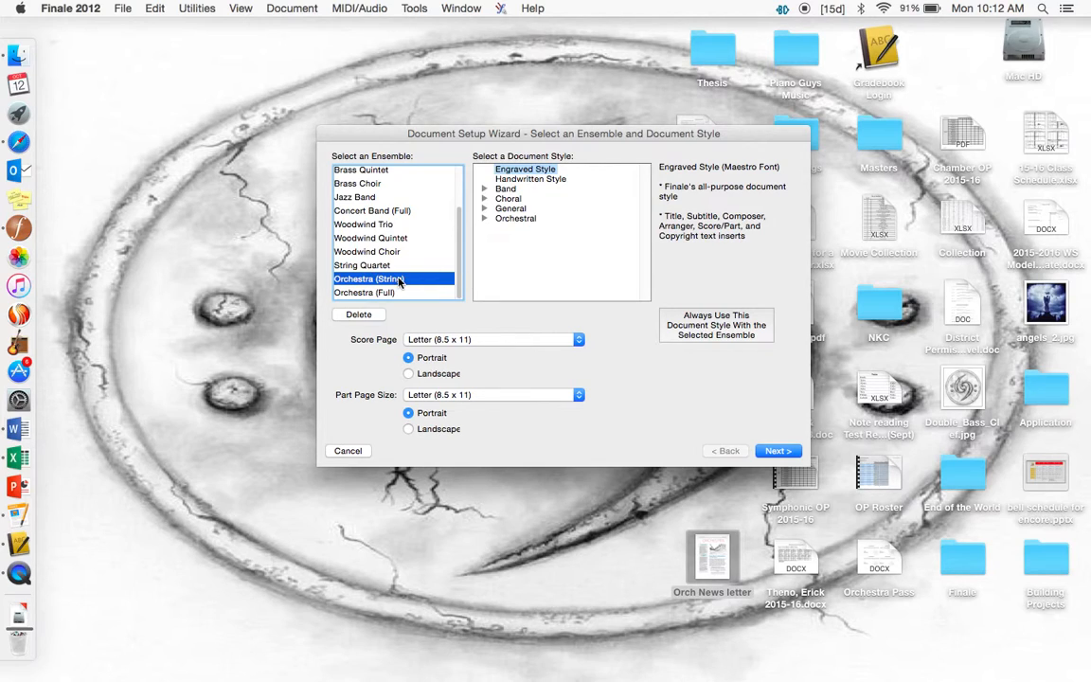
scroll(427, 287, up, 3)
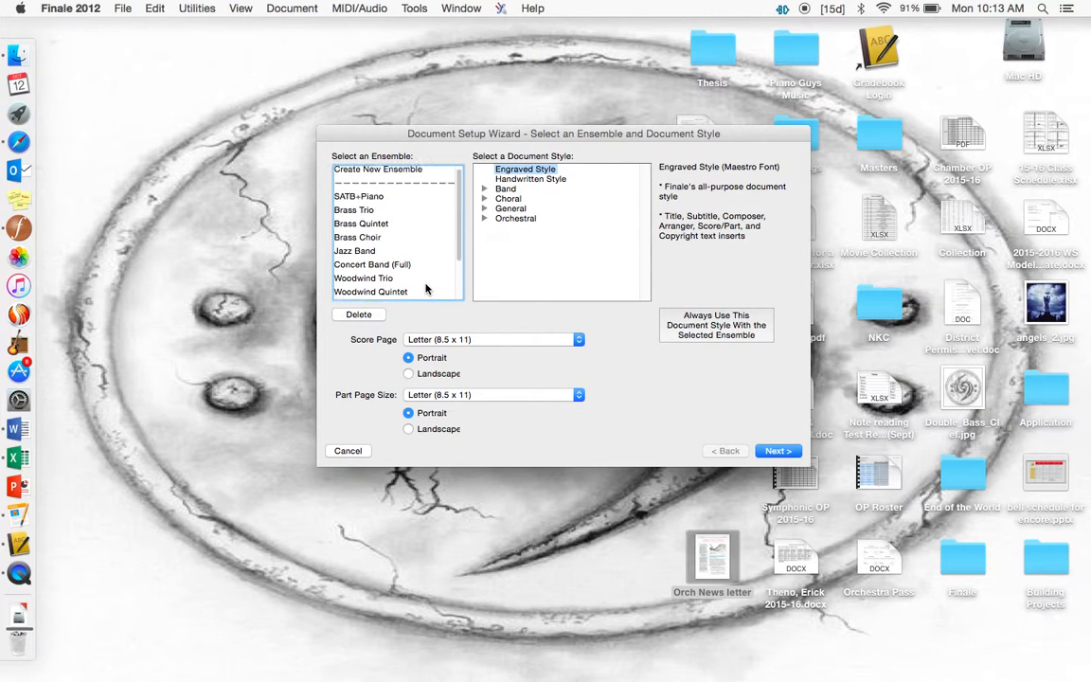
click(385, 176)
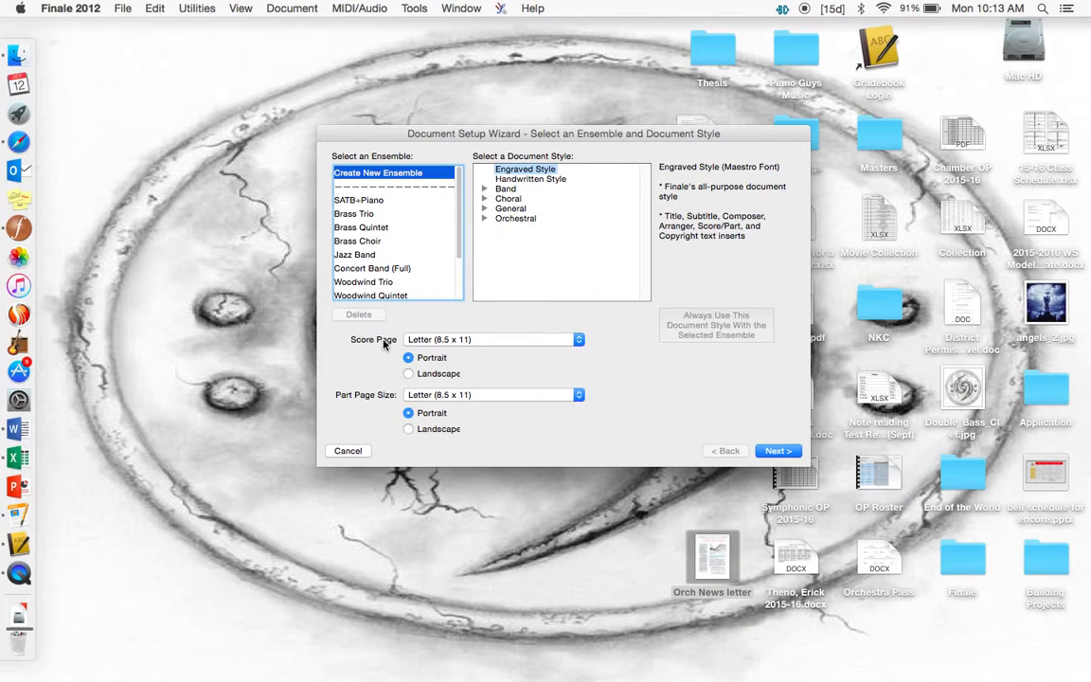
Set the score page orientation to Portrait and proceed to selecting instruments.
click(407, 374)
click(411, 359)
click(778, 451)
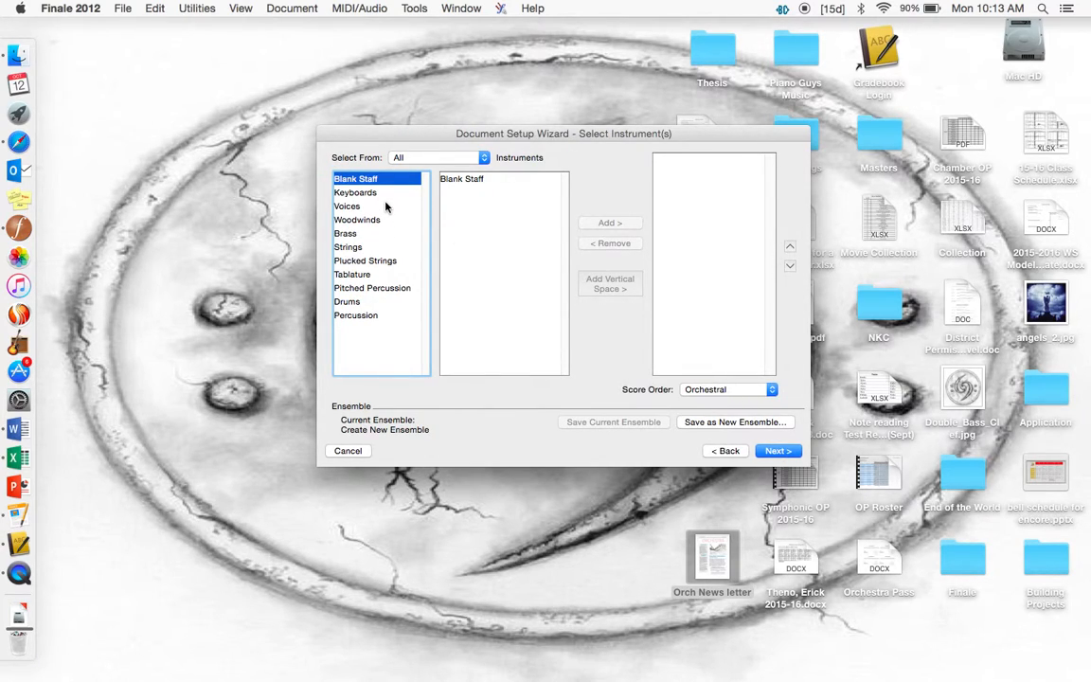
Add a Violin and a Cello from the Strings family to the score.
click(347, 251)
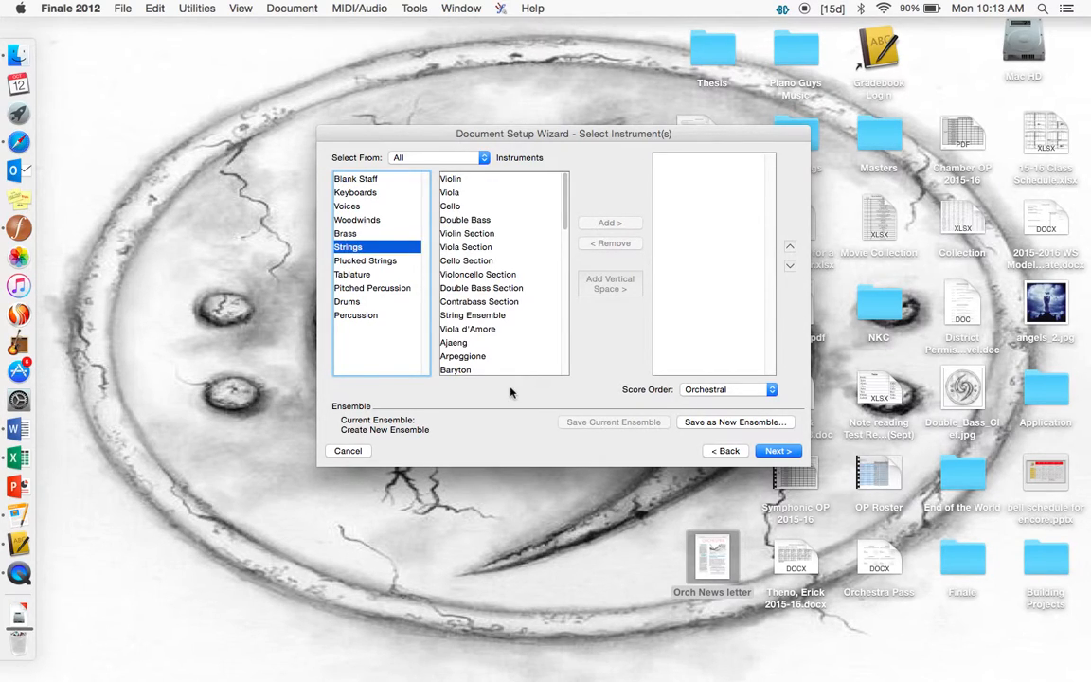
double_click(454, 185)
click(458, 208)
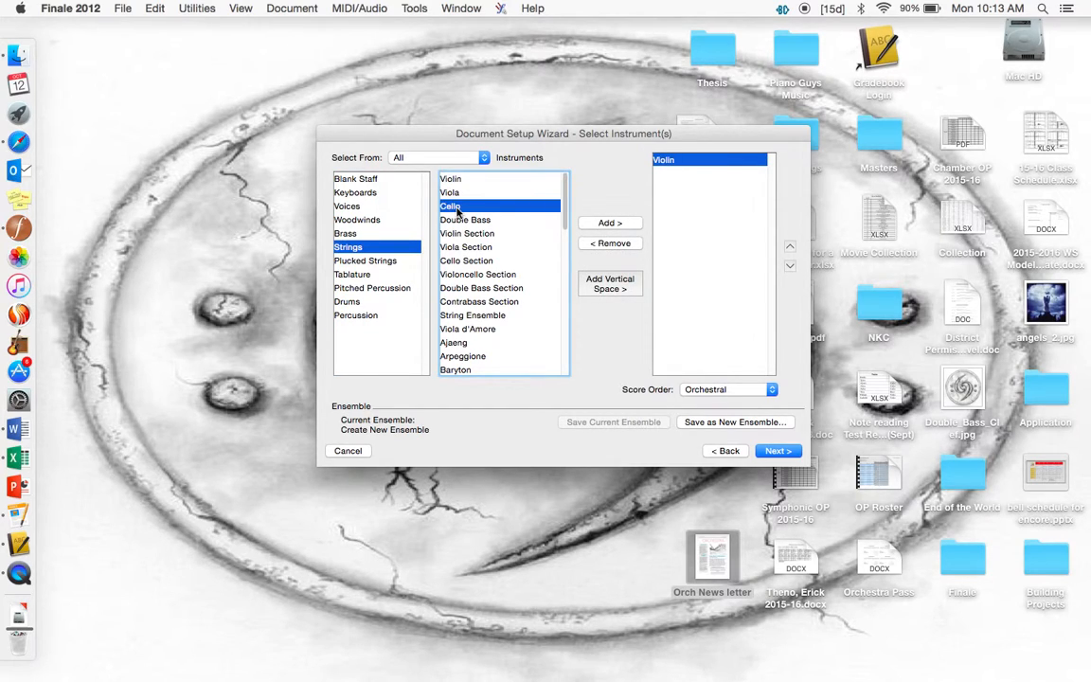
double_click(458, 208)
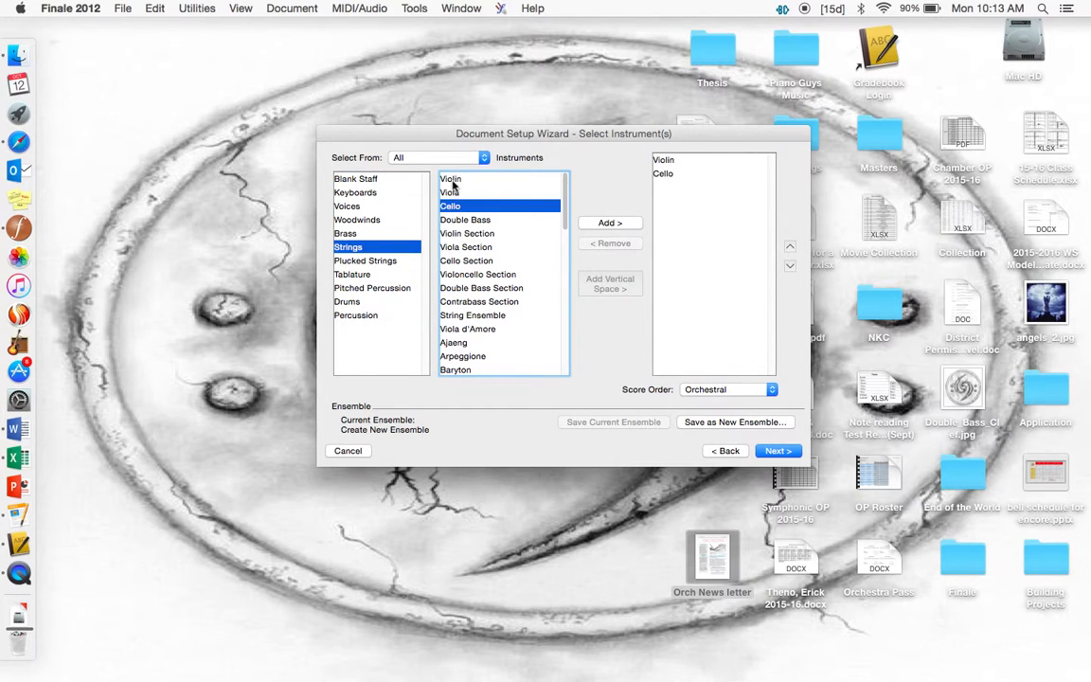
click(453, 181)
click(611, 224)
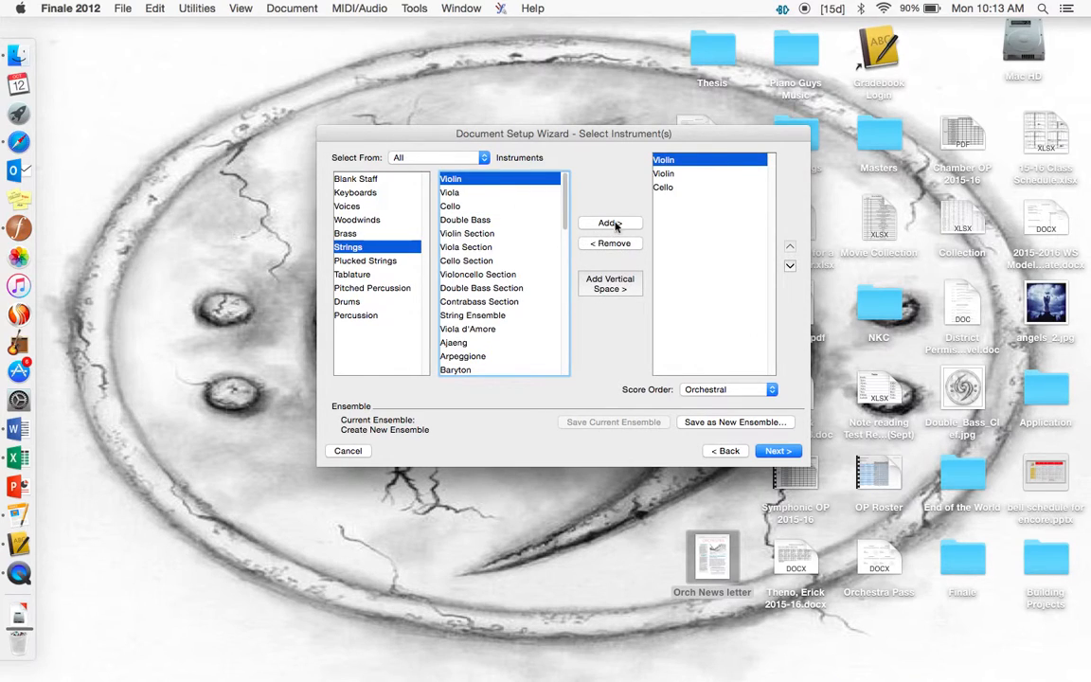
double_click(660, 175)
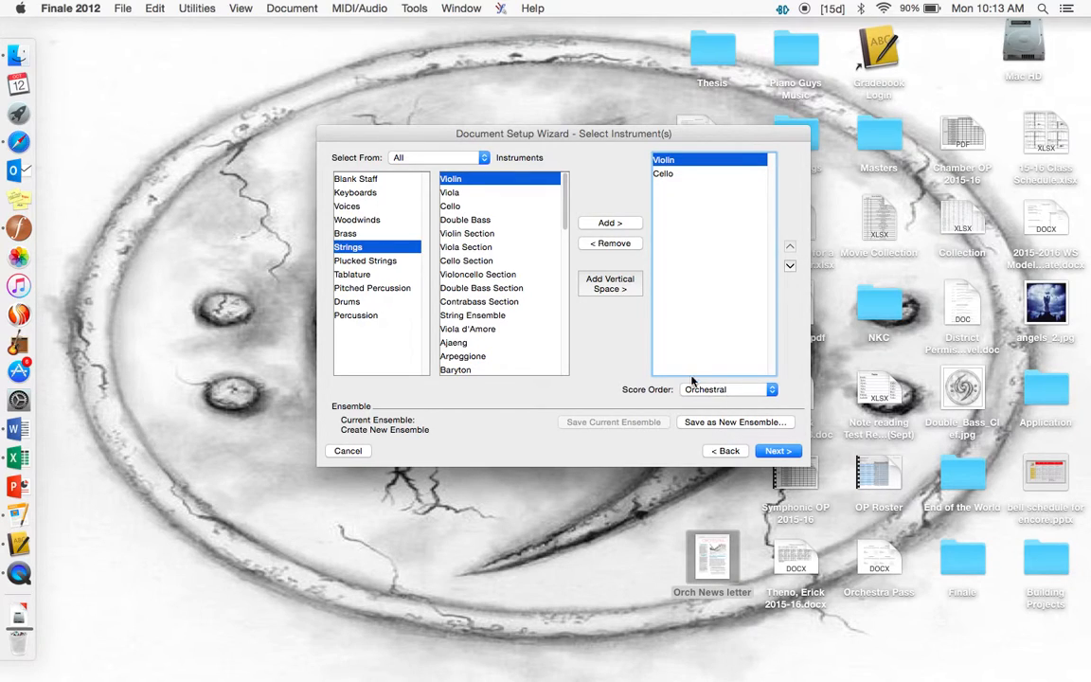
Keep the score order as Orchestral and accept the Violin and Cello lineup after browsing other instrument families.
click(771, 389)
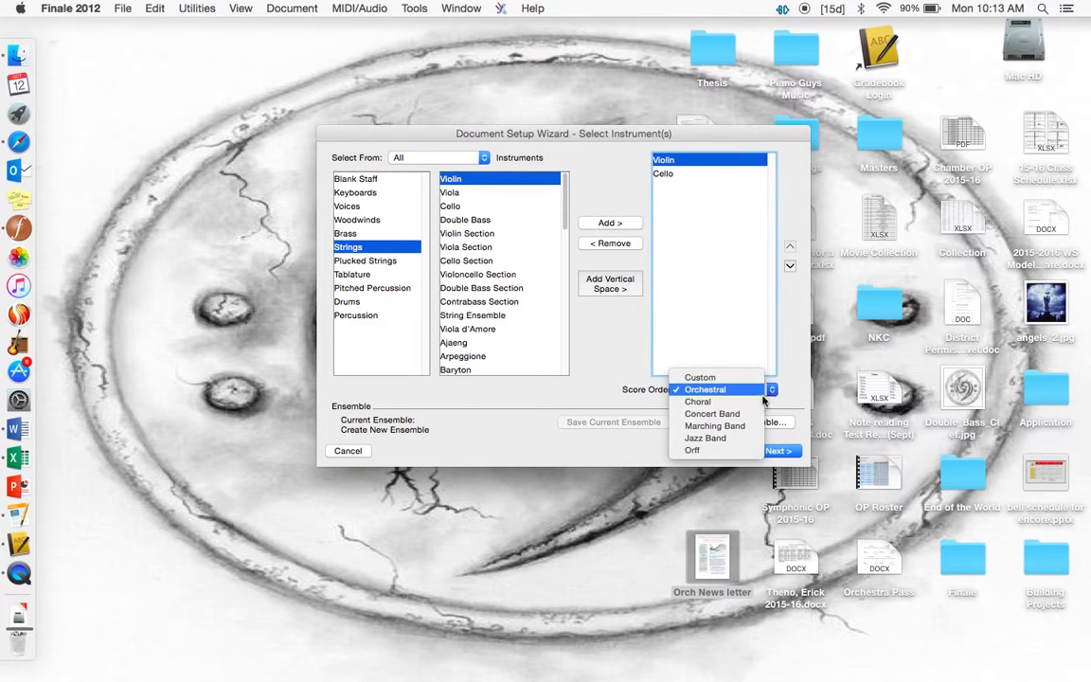
click(732, 390)
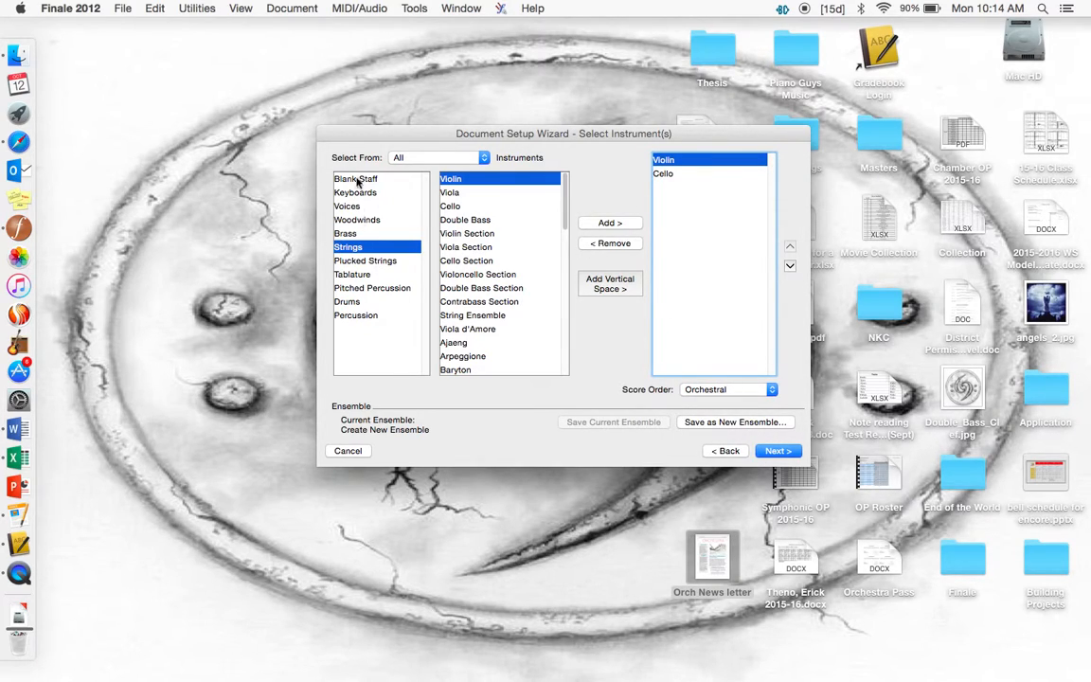
click(349, 260)
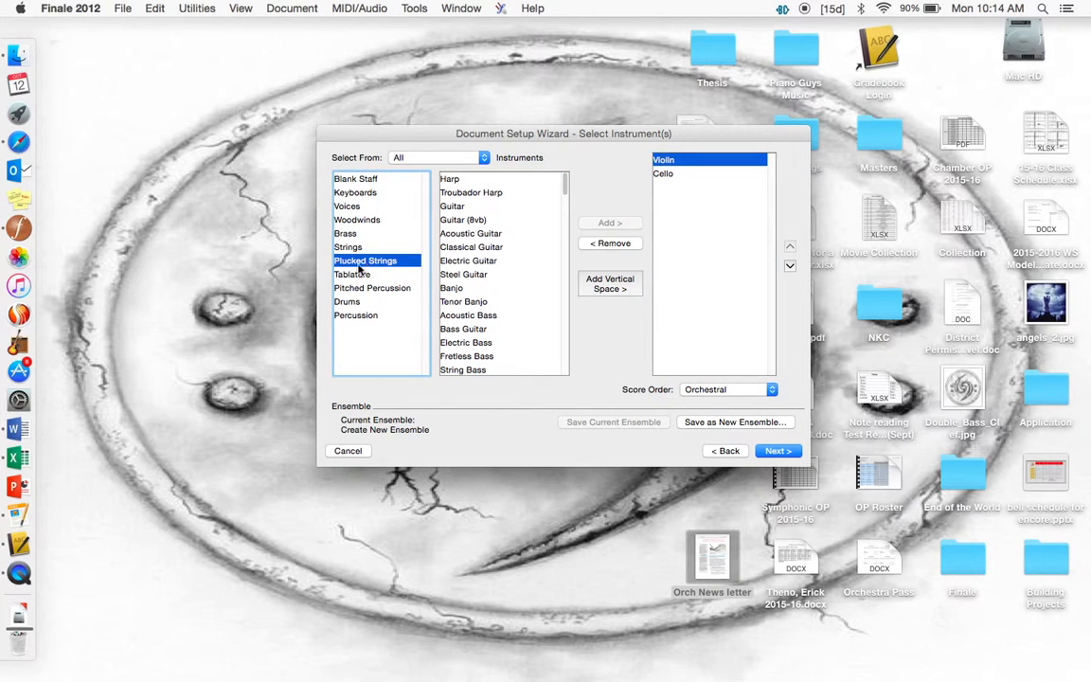
scroll(440, 237, down, 3)
scroll(441, 237, up, 3)
click(345, 233)
click(349, 220)
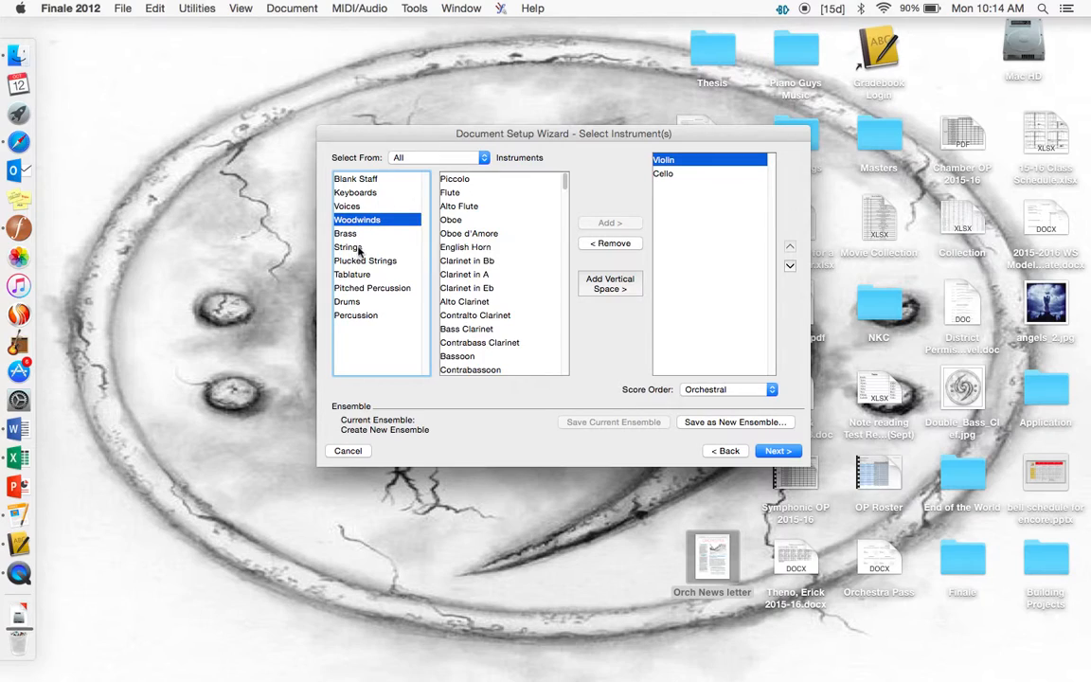
click(350, 247)
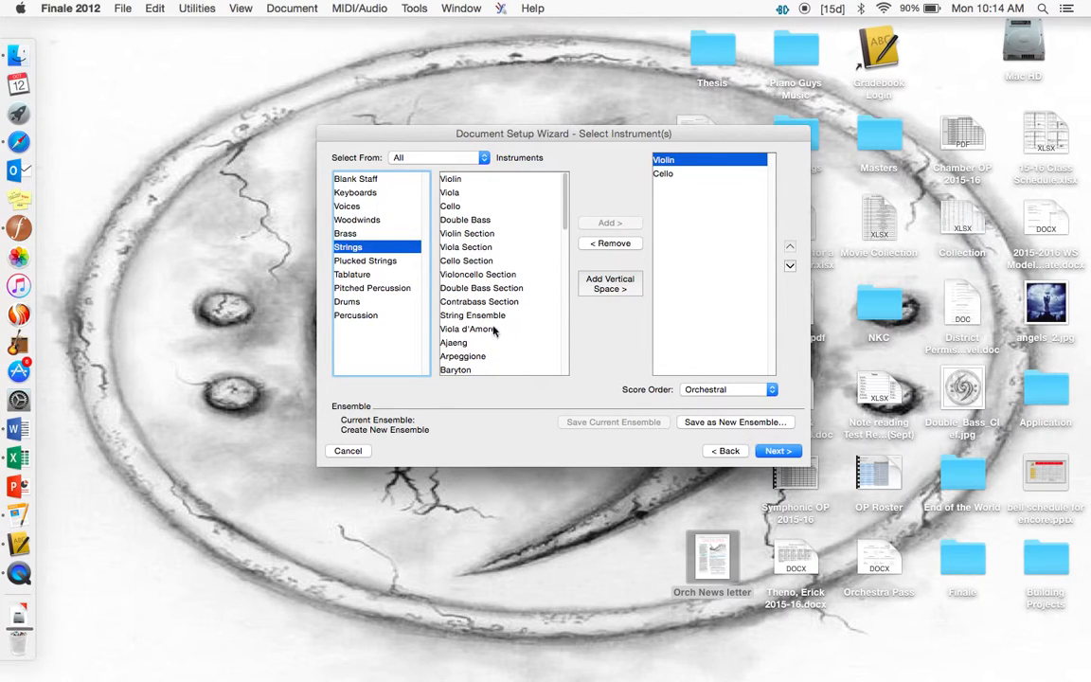
click(474, 331)
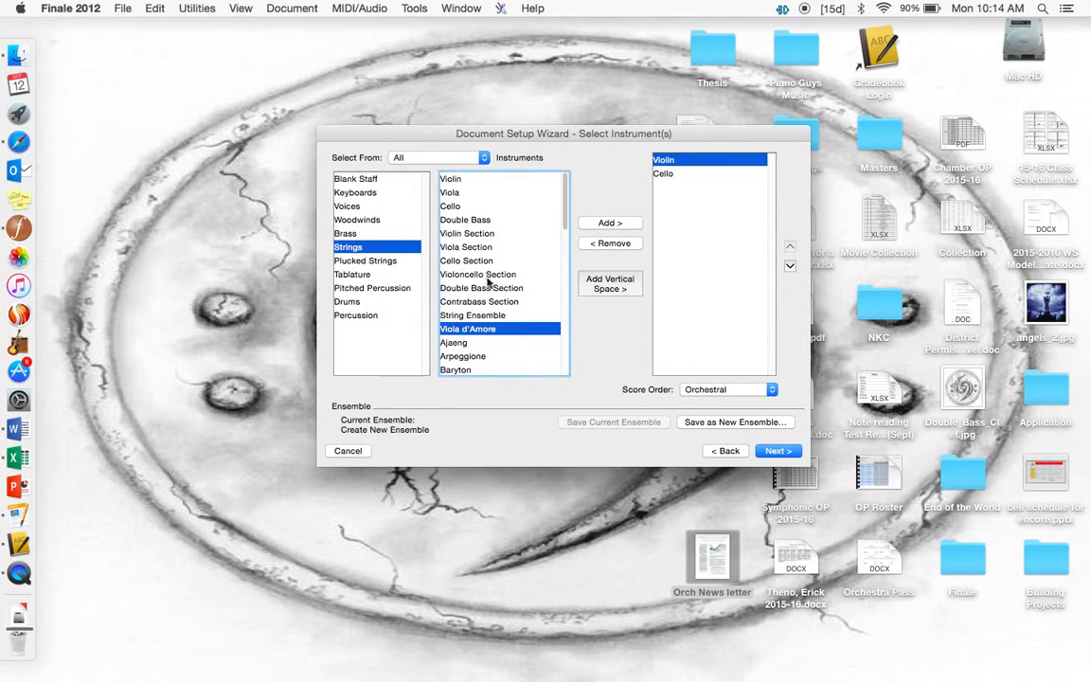
click(773, 452)
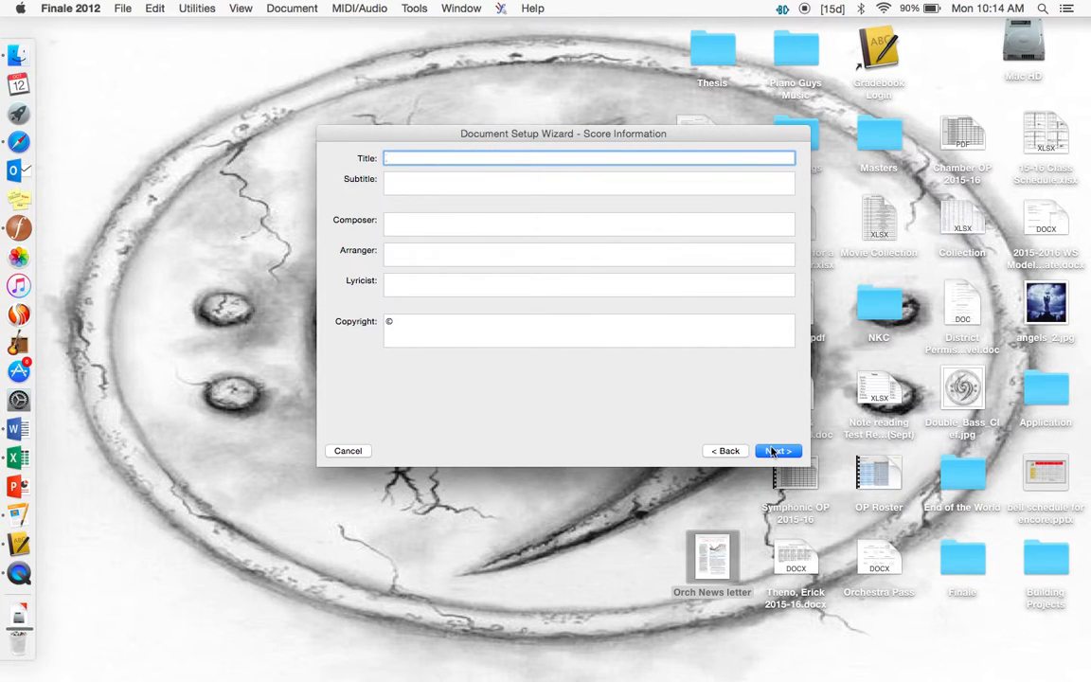
Enter "Let's Duet" as the title of the score.
text(Mu)
text(et's Du)
key(Tab)
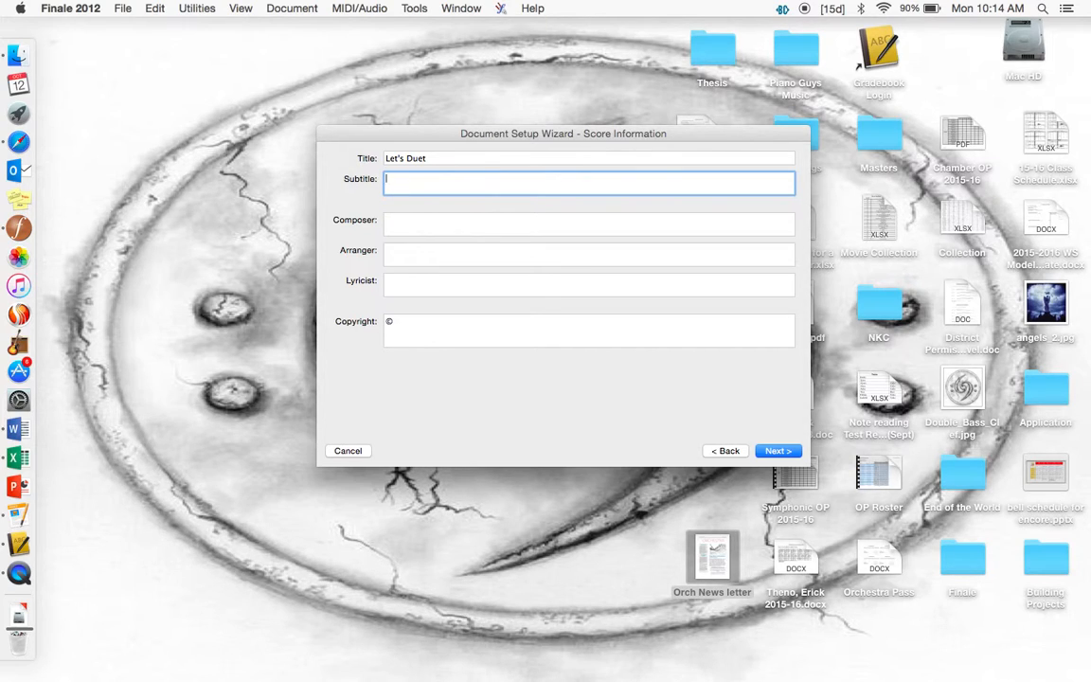
Leave the subtitle blank, enter J.S. Bach as the composer and fill in the arranger's full name.
key(Tab)
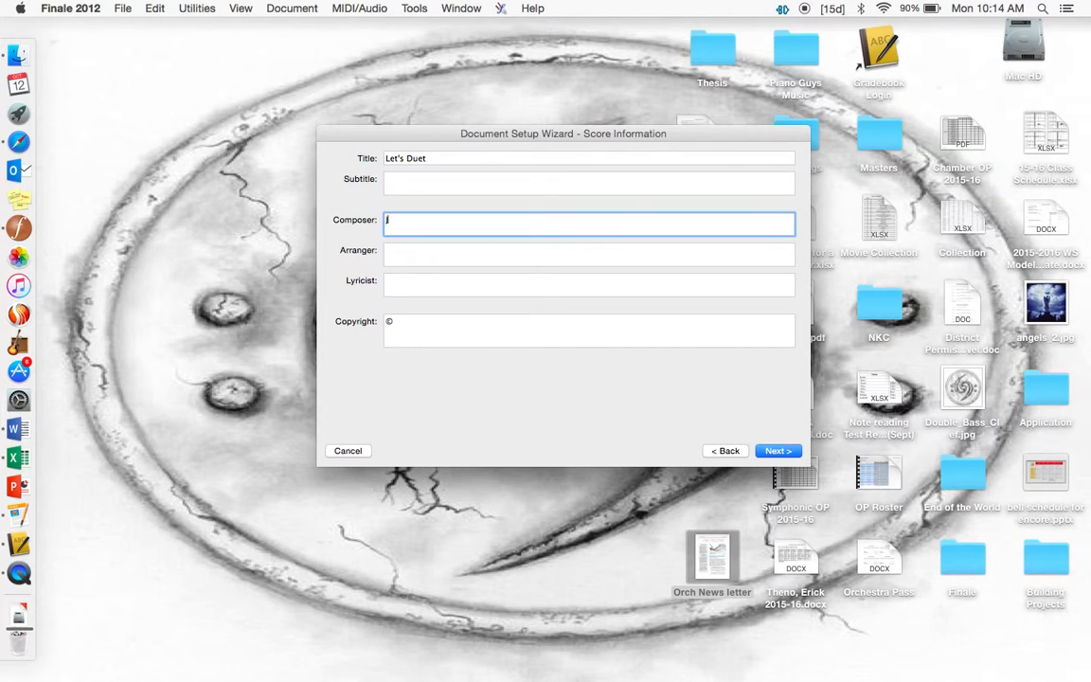
text(J.S. CB)
key(BackSpace)
key(BackSpace)
text(Bach)
key(Tab)
text(Erick Theno)
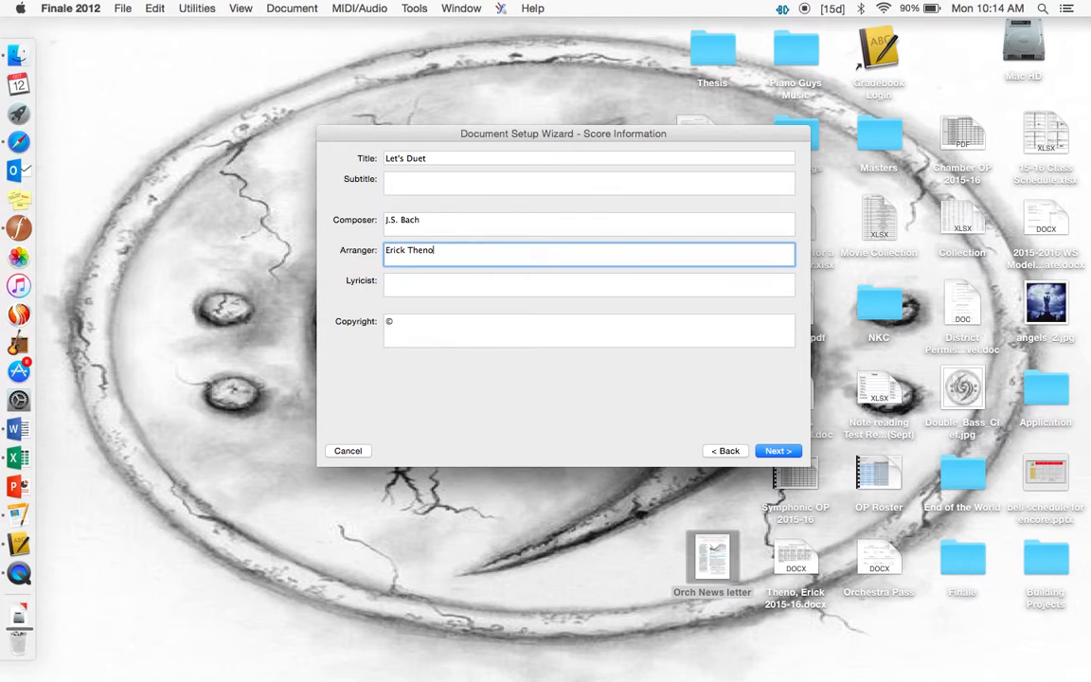
Leave the lyricist blank, add 2015 to the copyright notice and proceed to the score settings.
key(Tab)
key(Tab)
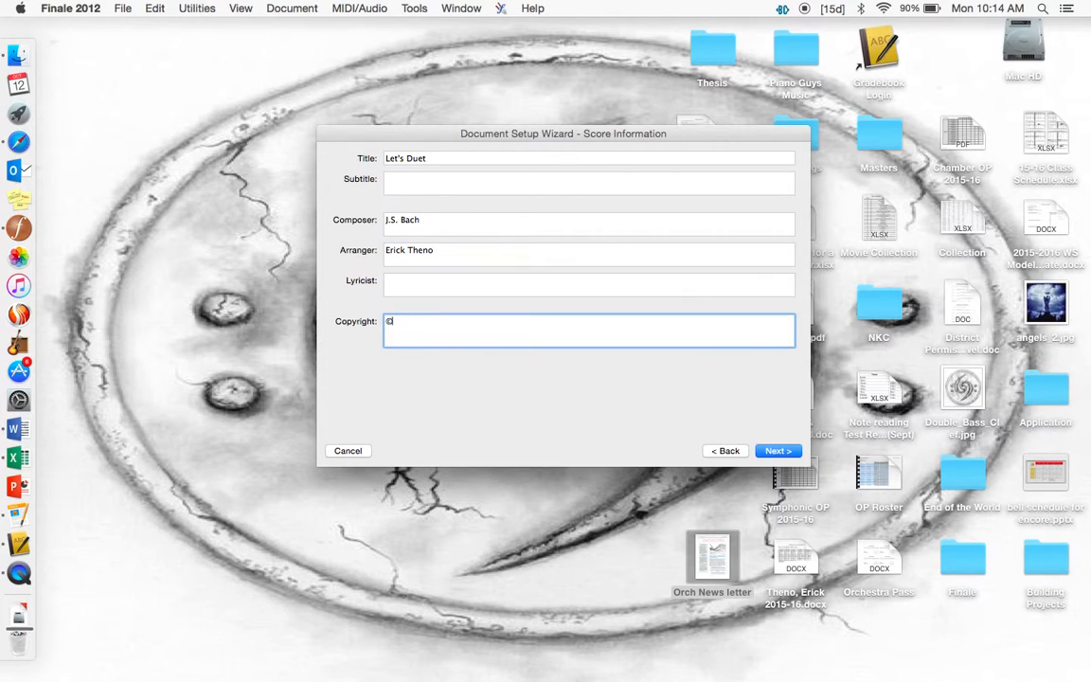
text(2015)
click(777, 450)
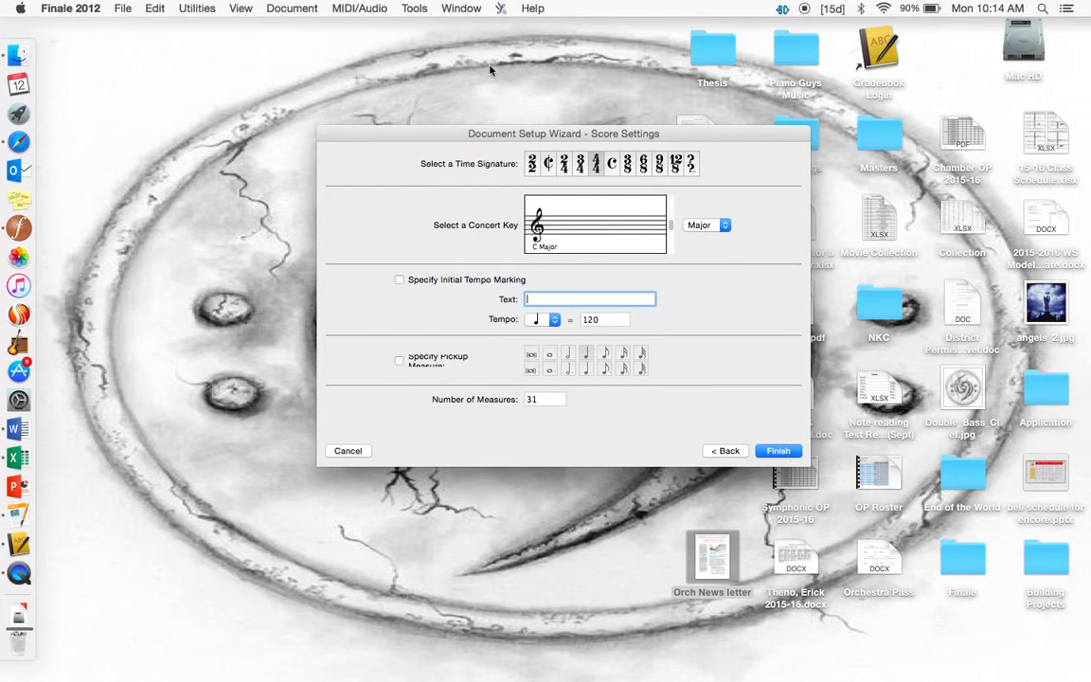
Try several time signatures, including 2/4 and 3/4, and set the score to 4/4.
click(533, 165)
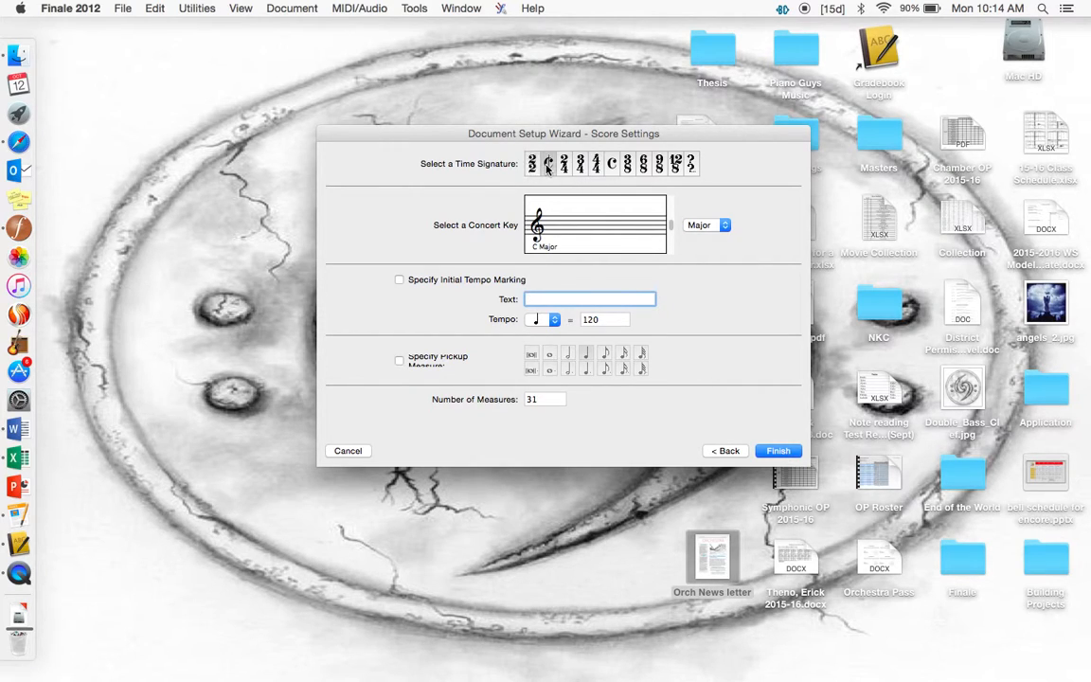
click(569, 172)
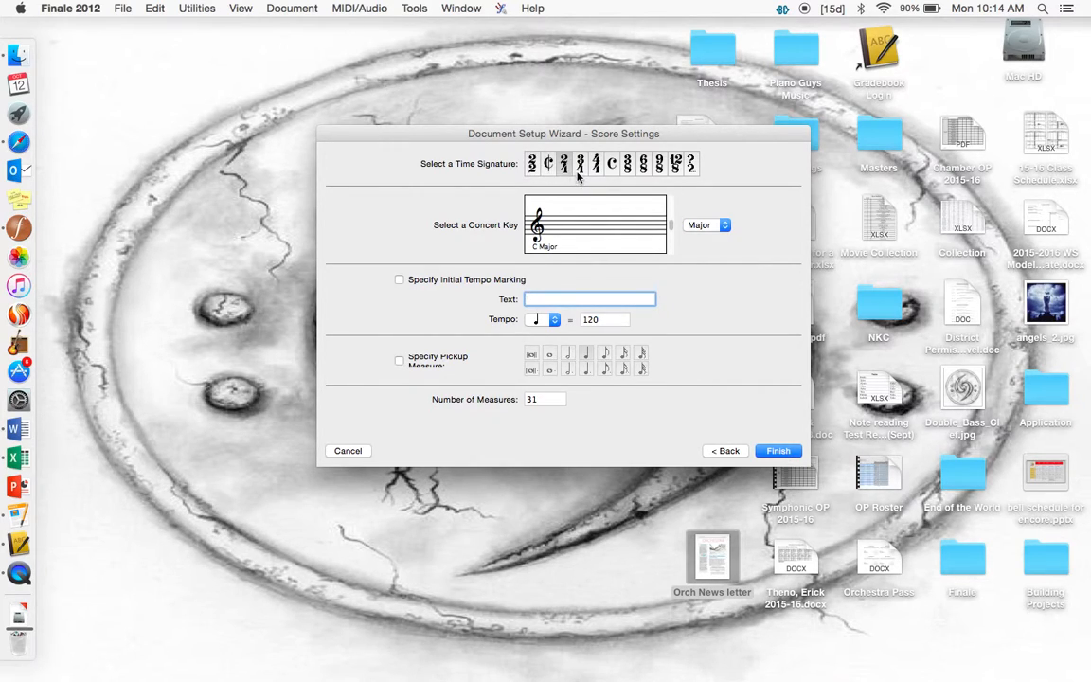
click(581, 164)
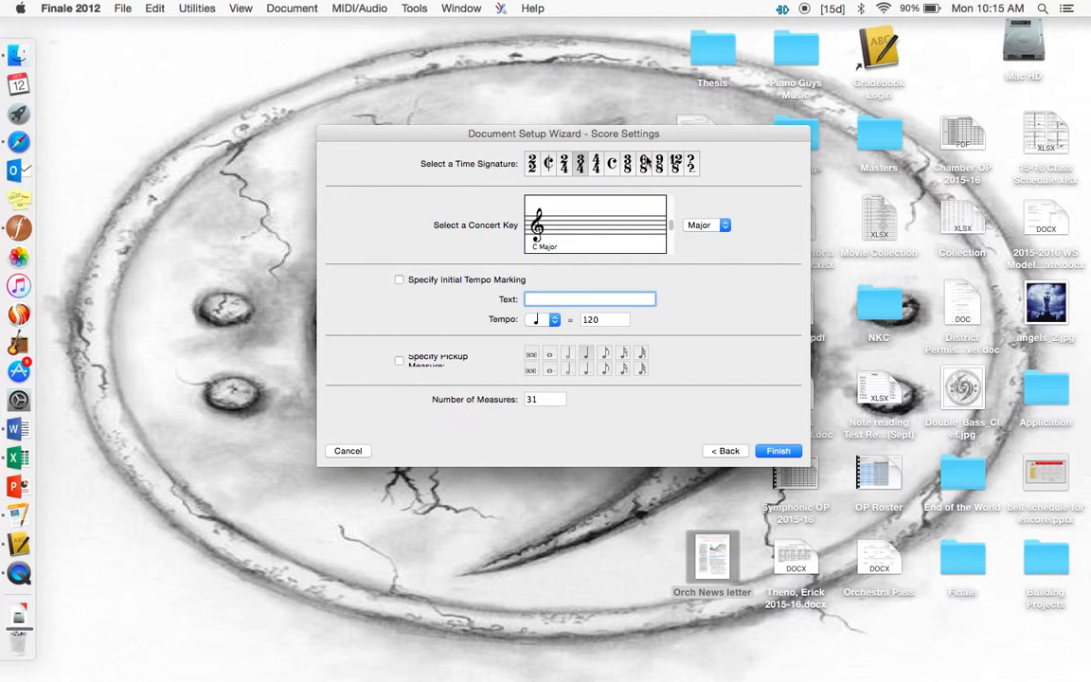
click(597, 165)
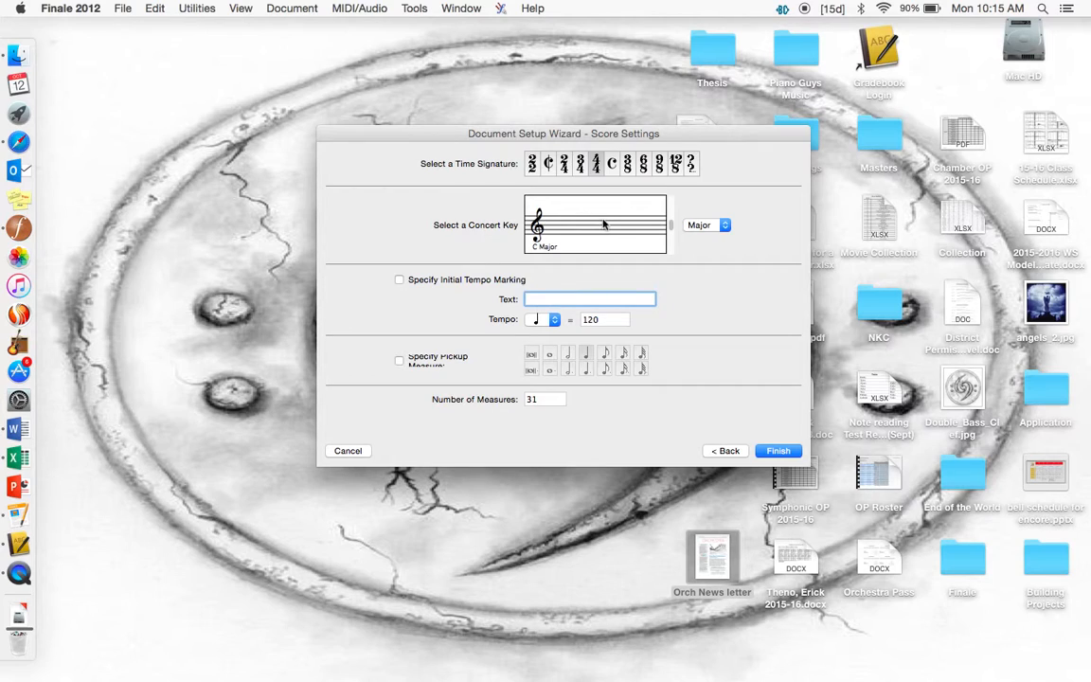
Step through the concert key signatures and set the key to D Major.
mouse_move(674, 232)
mouse_down()
mouse_move(673, 215)
mouse_move(672, 244)
mouse_up()
double_click(672, 242)
click(672, 244)
click(668, 199)
click(667, 199)
click(668, 199)
click(668, 198)
click(667, 199)
click(710, 225)
click(701, 237)
click(701, 225)
click(699, 213)
Enable the initial tempo marking with a quarter note as the beat unit and Allegro as its text.
click(399, 279)
click(554, 320)
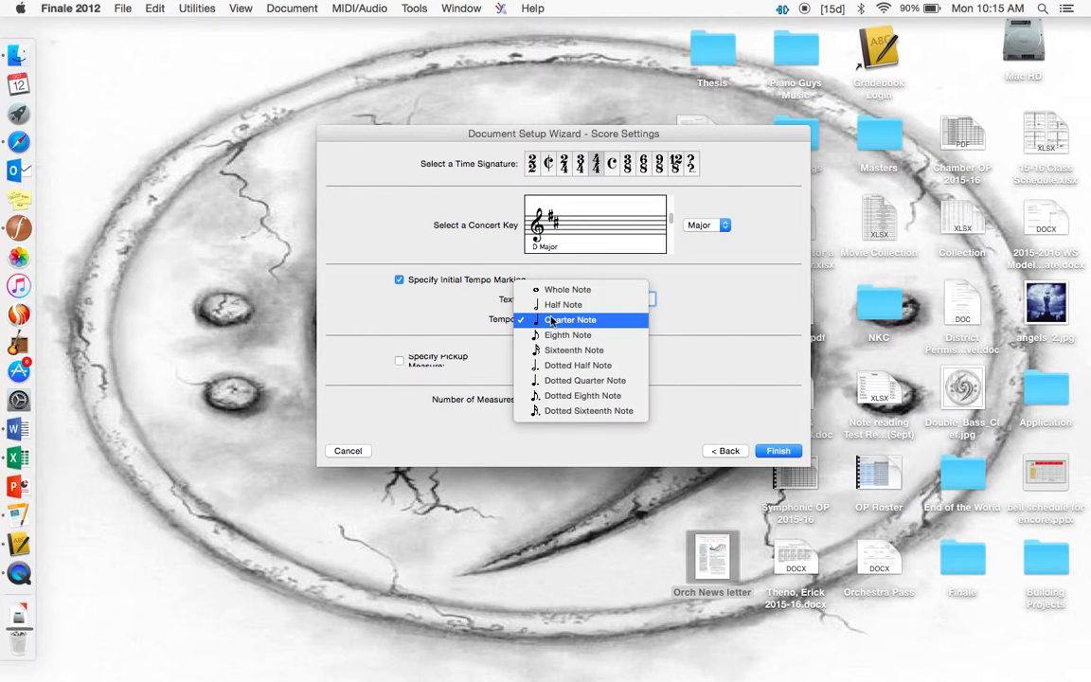
click(569, 335)
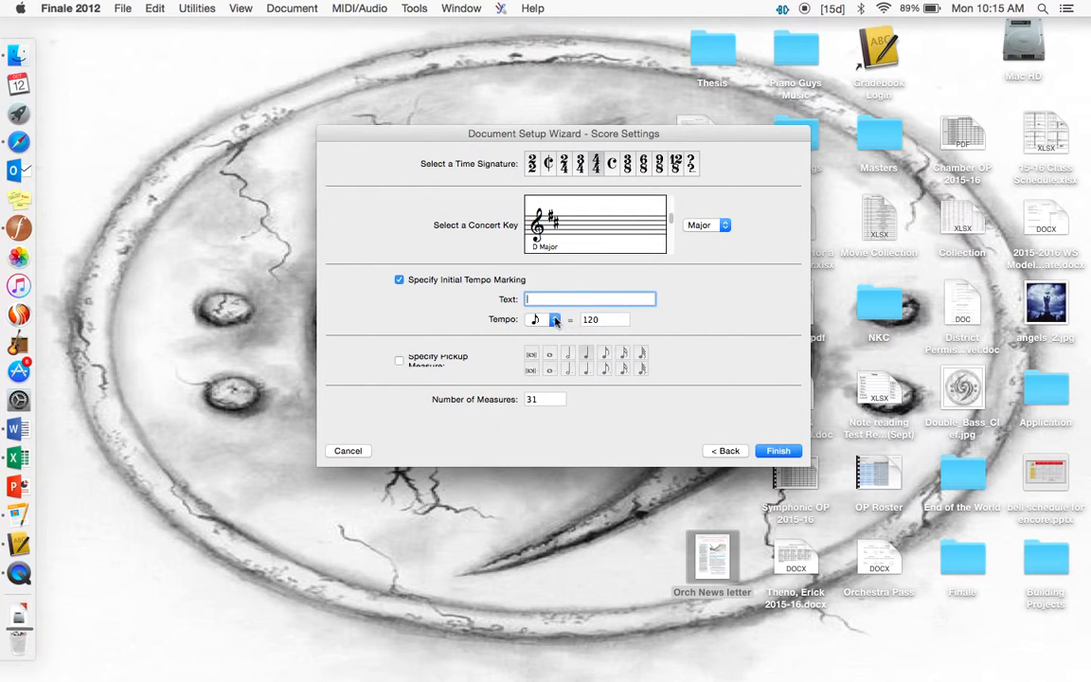
click(556, 321)
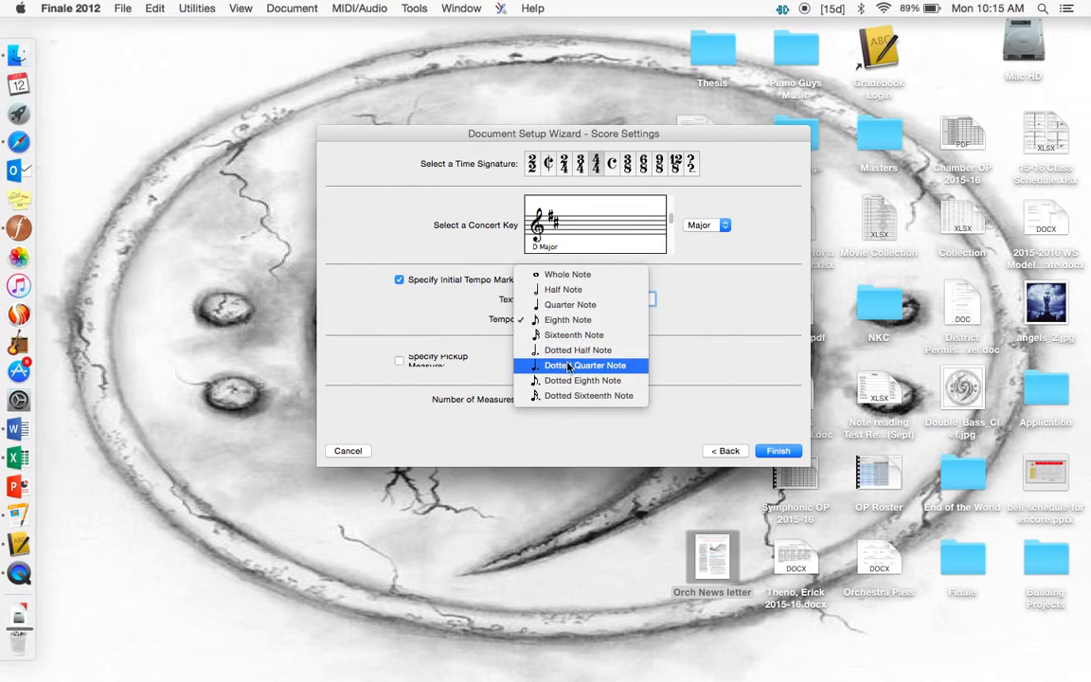
click(568, 365)
click(556, 322)
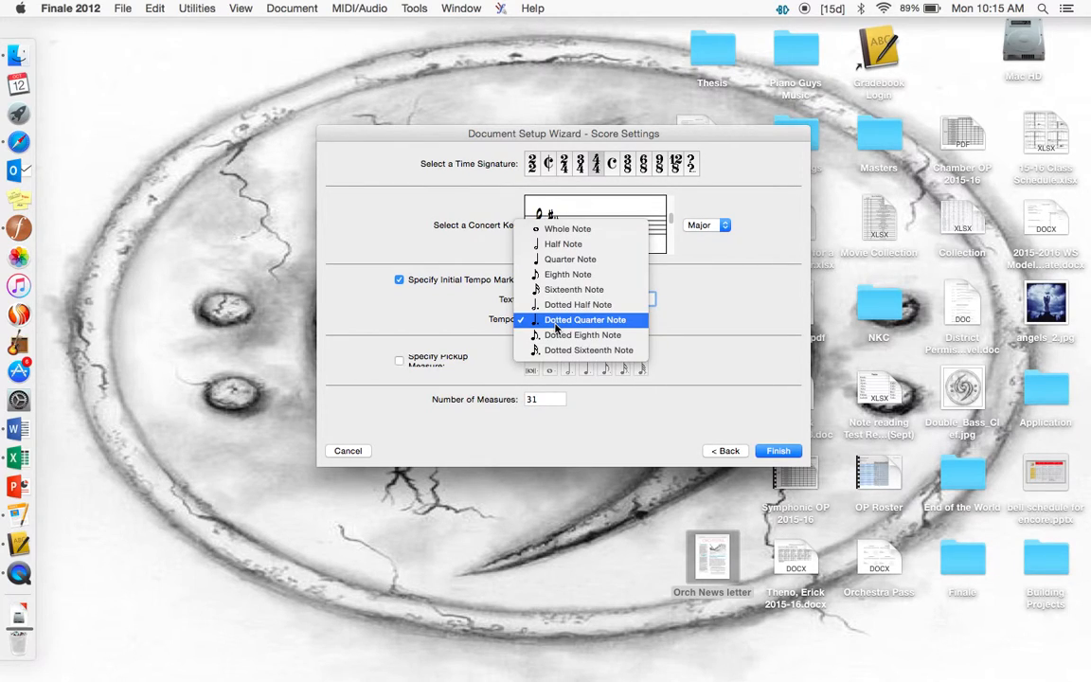
click(555, 262)
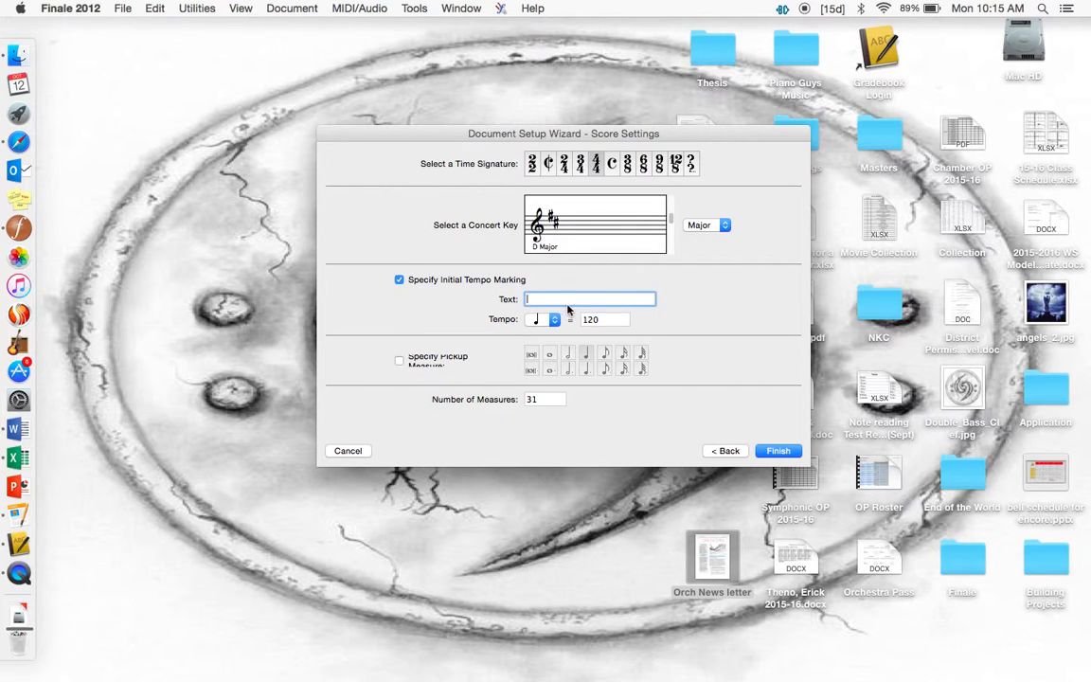
text(Allegro)
Change the concert key to E Major and leave the pickup measure option switched off.
scroll(415, 362, up, 2)
click(401, 361)
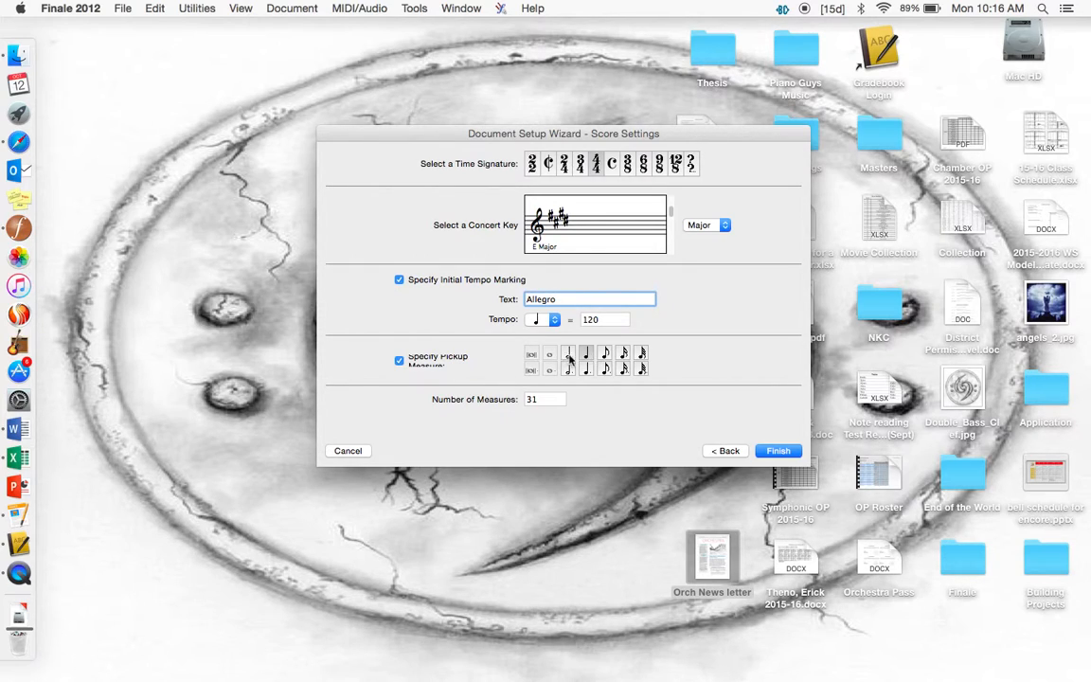
click(399, 361)
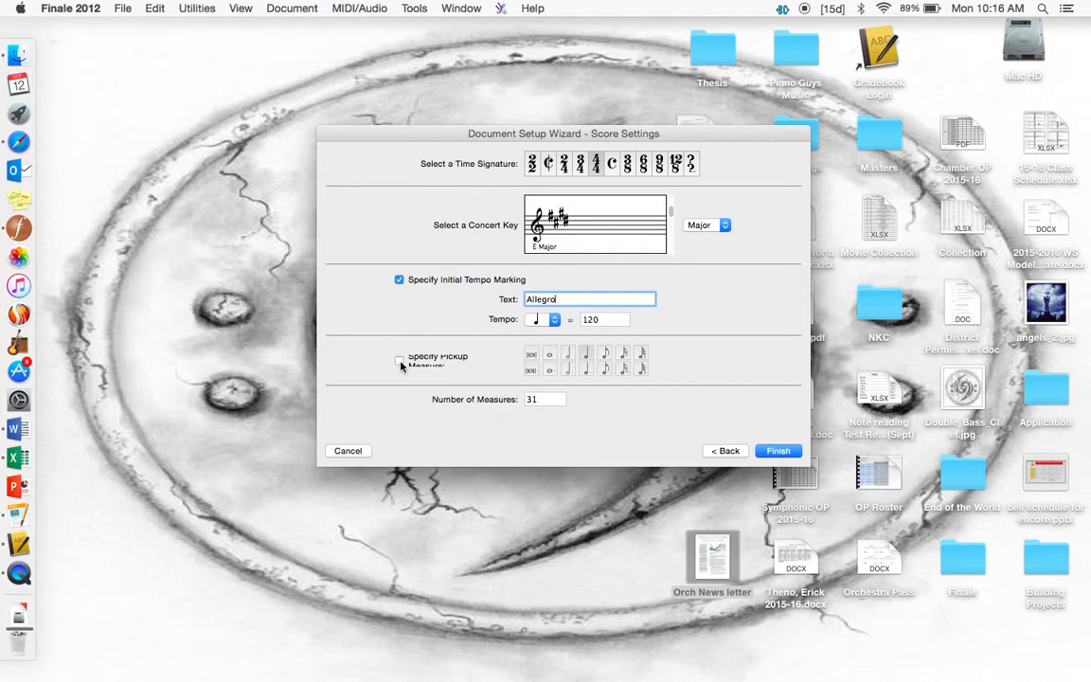
Set the number of measures to 30 and finish the Document Setup Wizard to create the score.
click(550, 400)
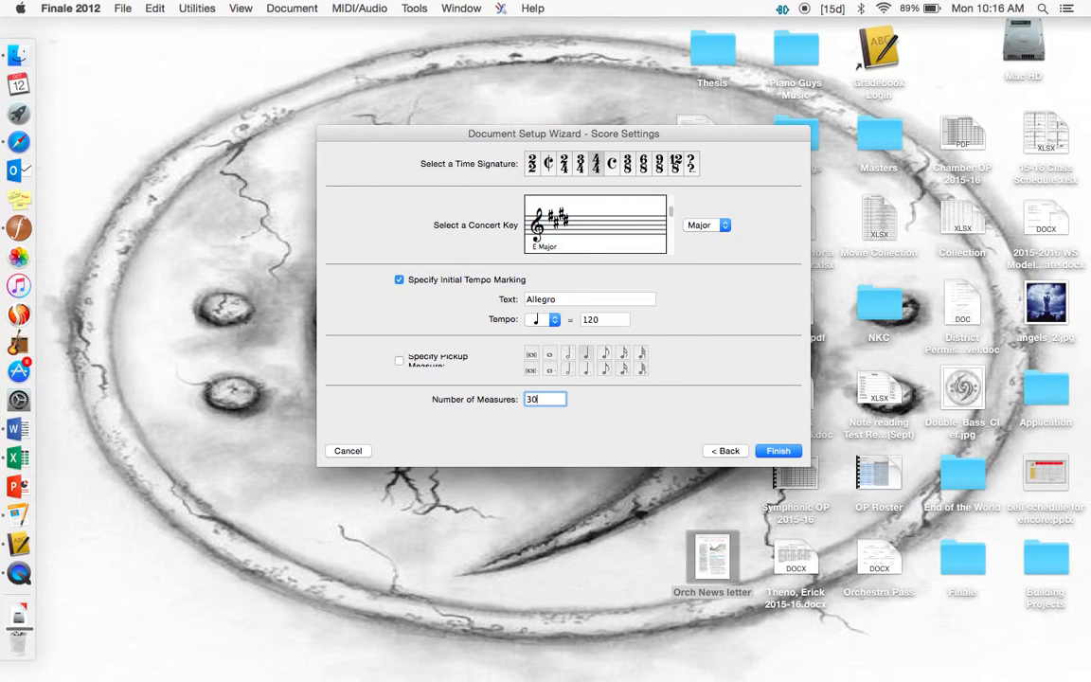
click(780, 451)
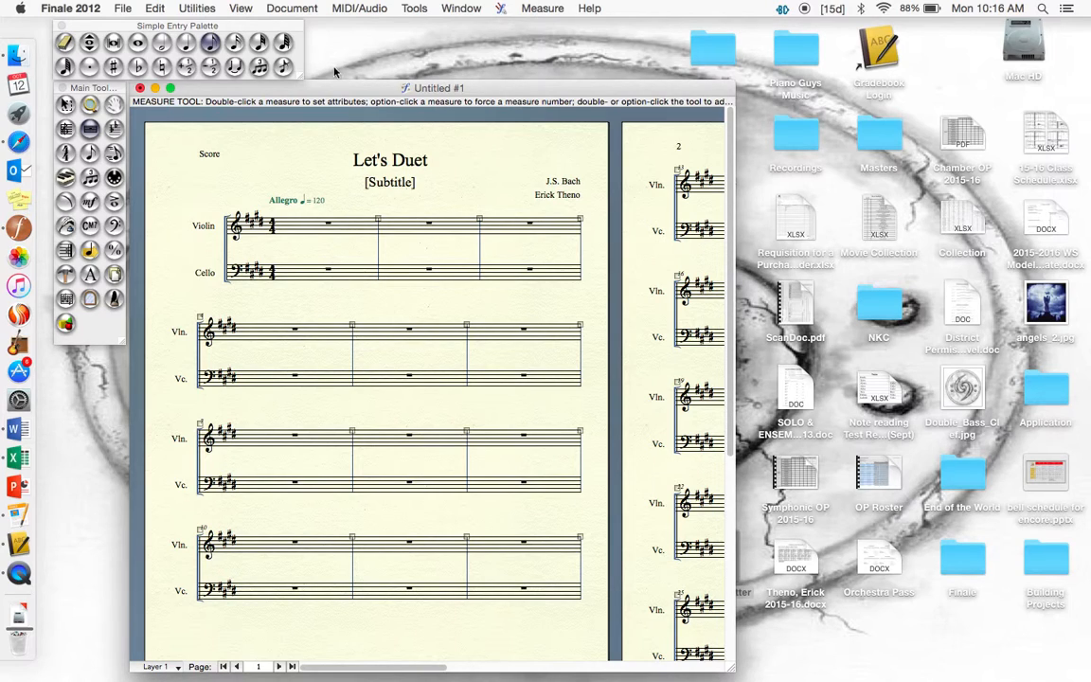
Compare the new score in Scroll View and Page View, ending in Page View.
click(239, 9)
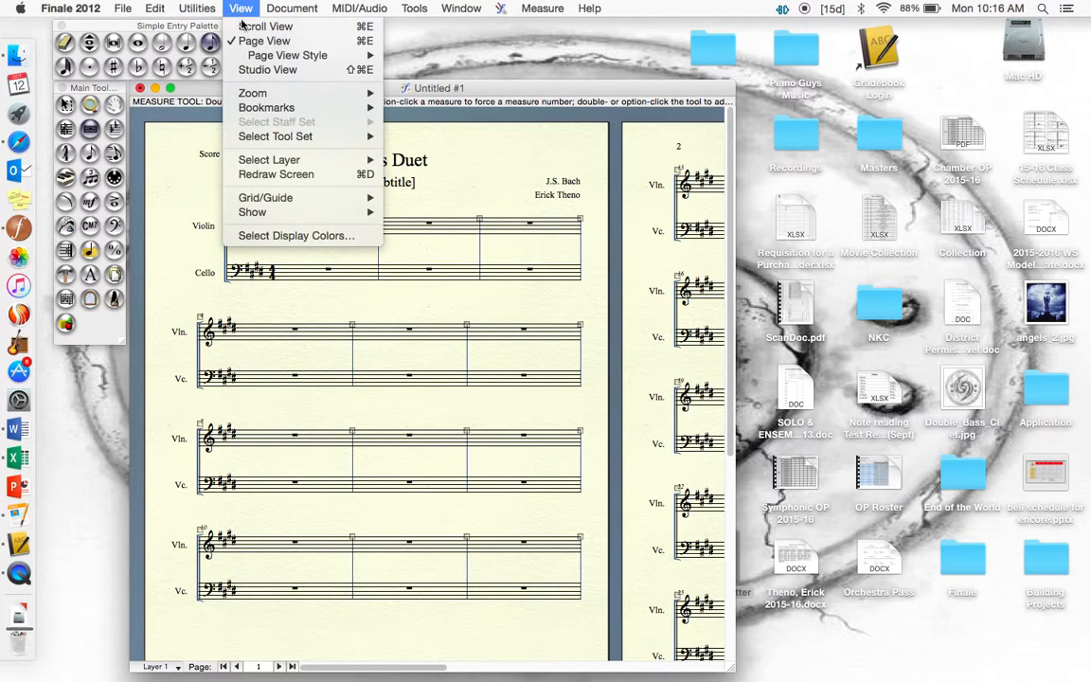
click(258, 27)
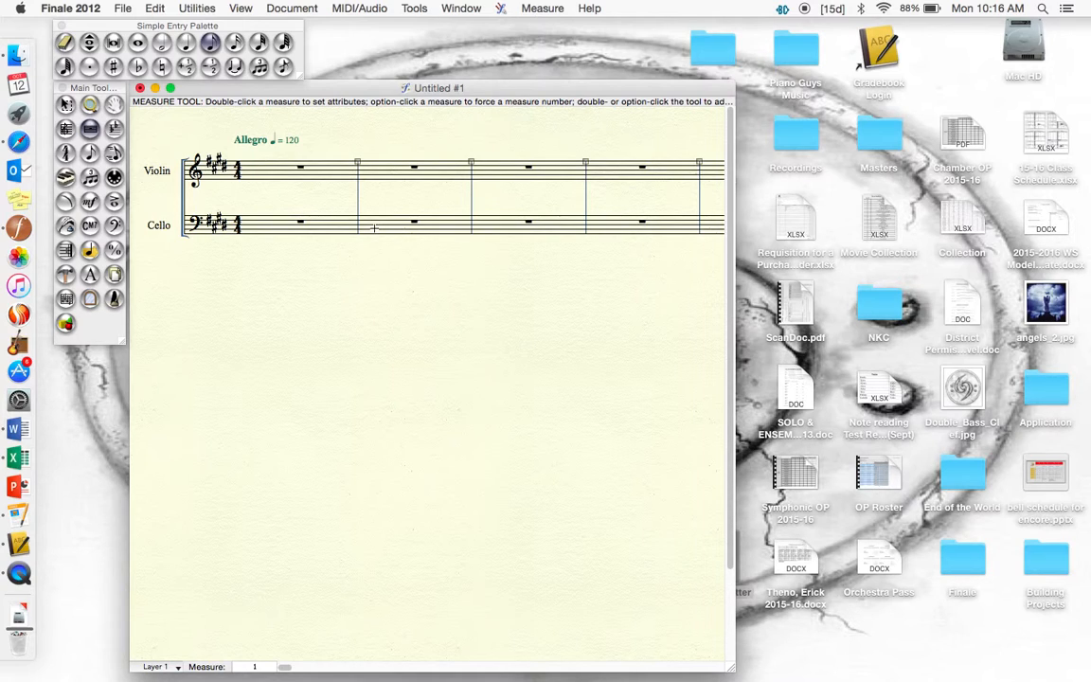
click(236, 9)
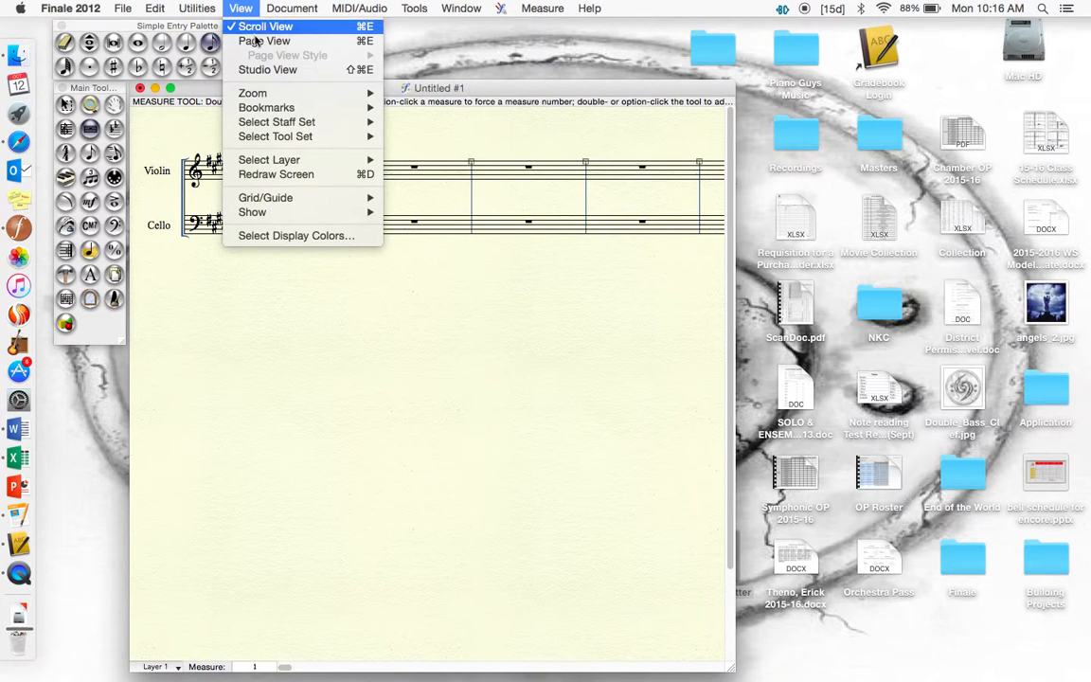
click(255, 42)
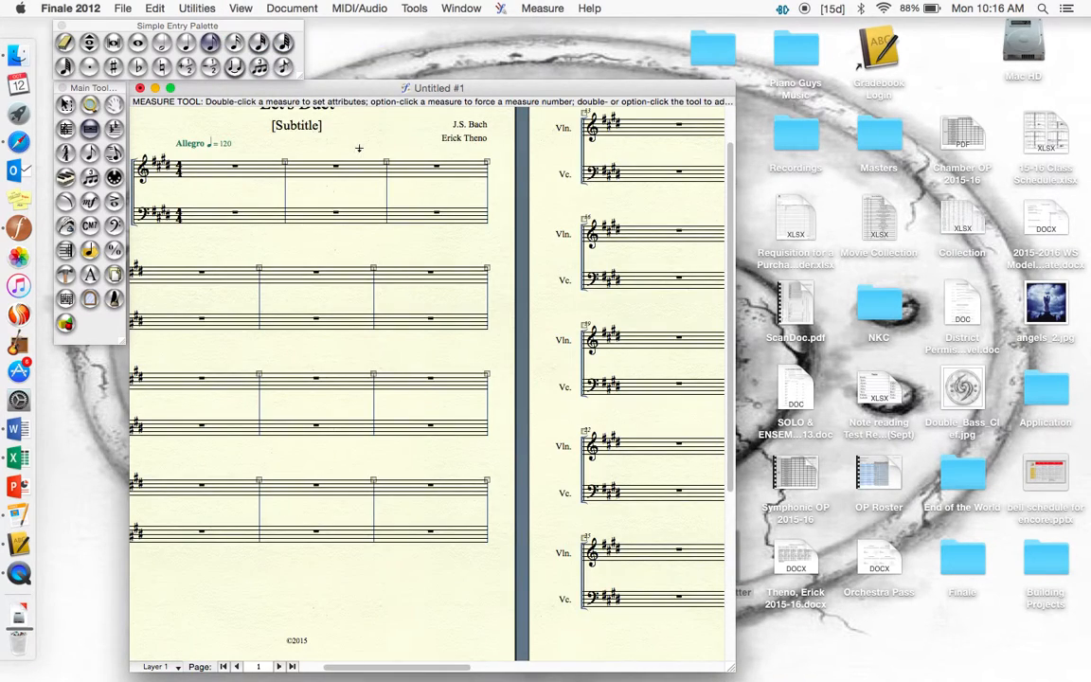
click(239, 8)
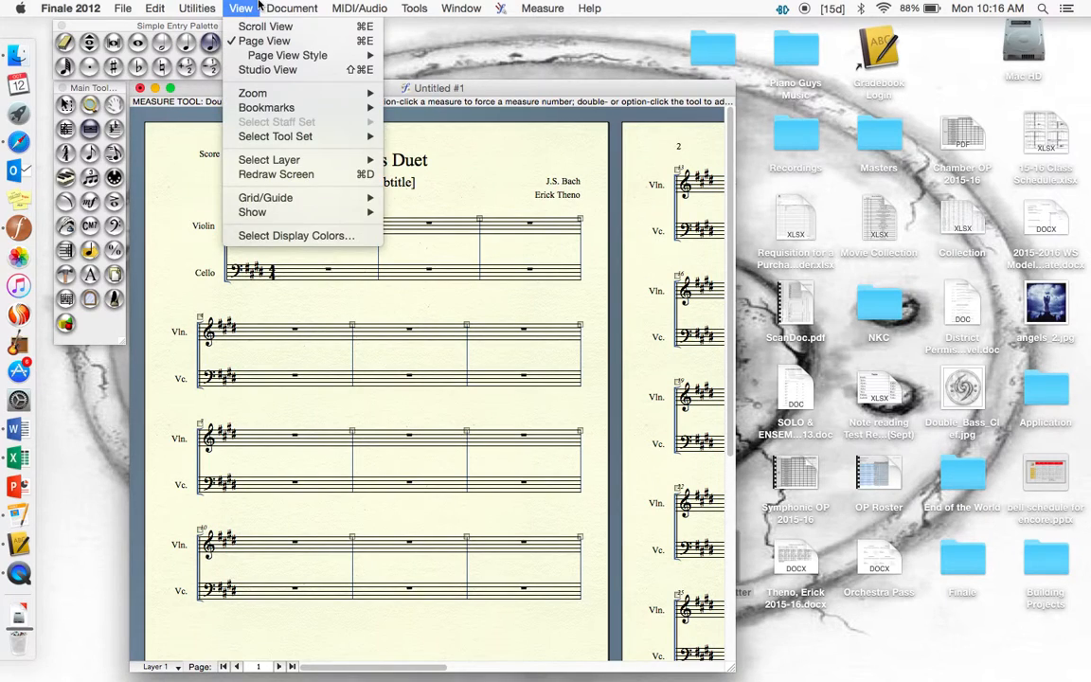
click(259, 29)
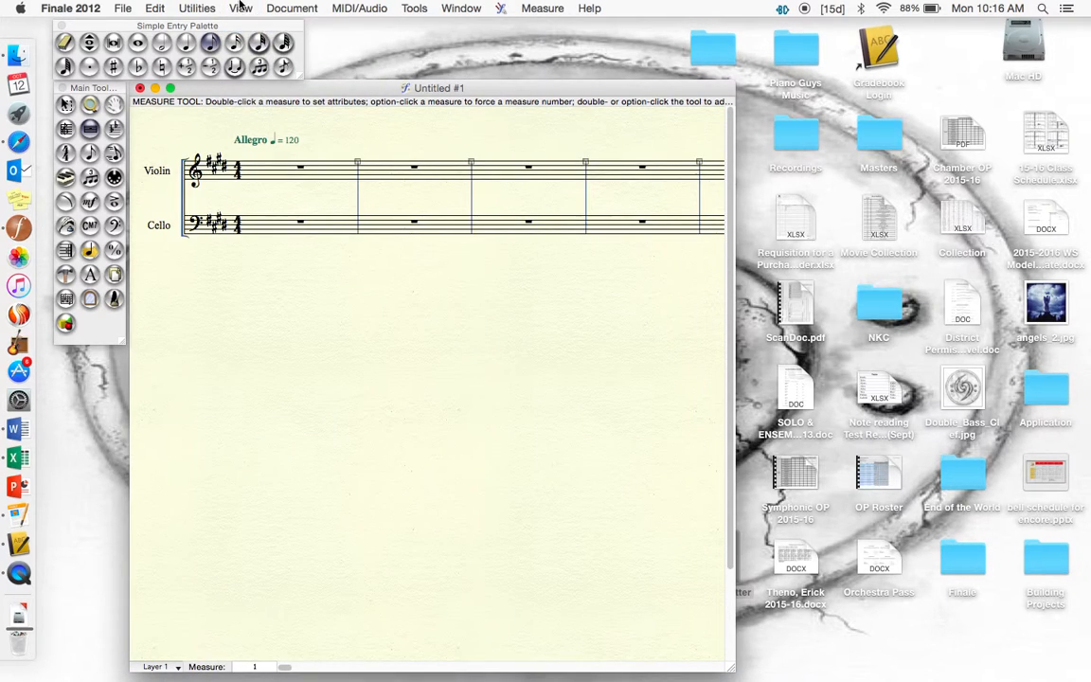
click(226, 8)
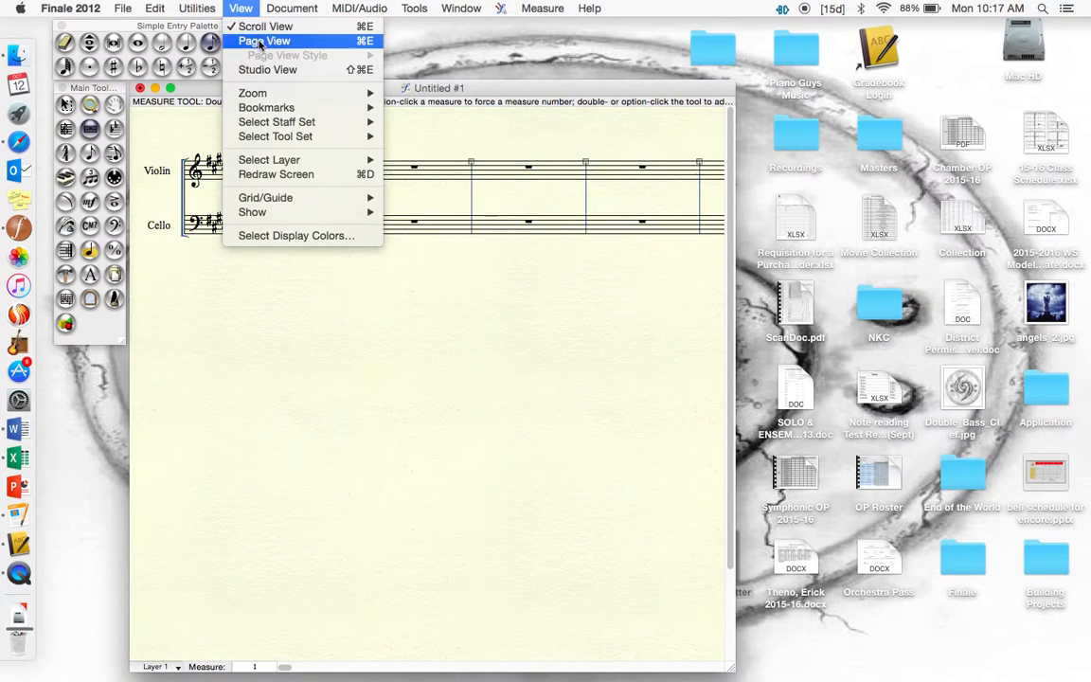
click(258, 41)
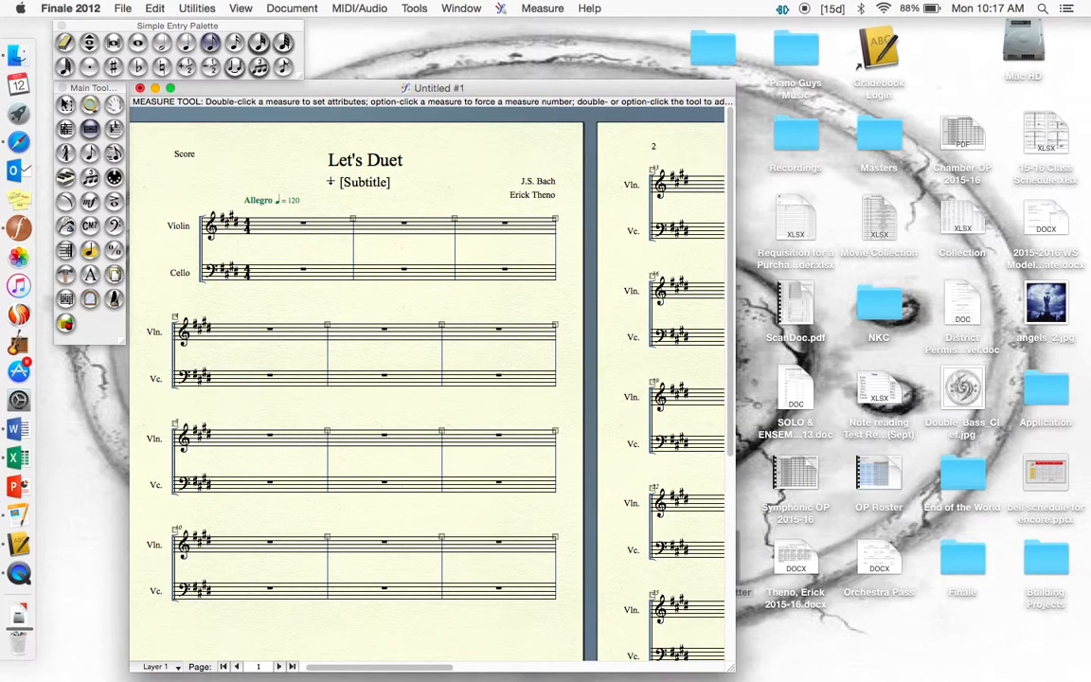
Delete the [Subtitle] placeholder below the "Let's Duet" title with the Text tool.
scroll(347, 229, down, 3)
scroll(347, 229, up, 3)
click(89, 276)
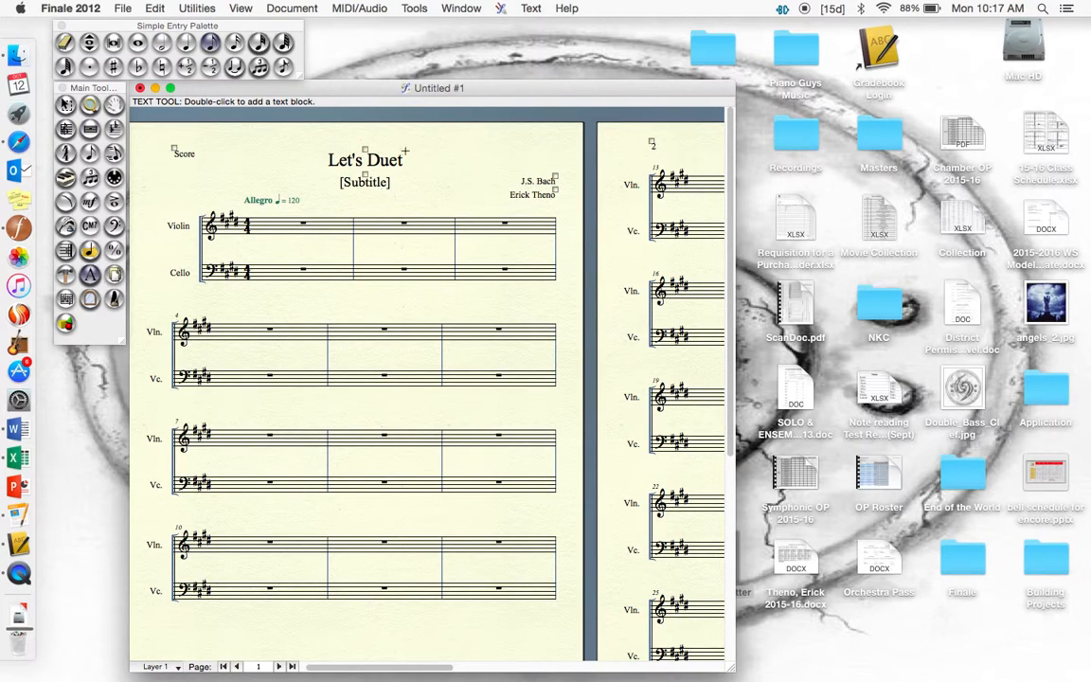
click(365, 175)
key(Delete)
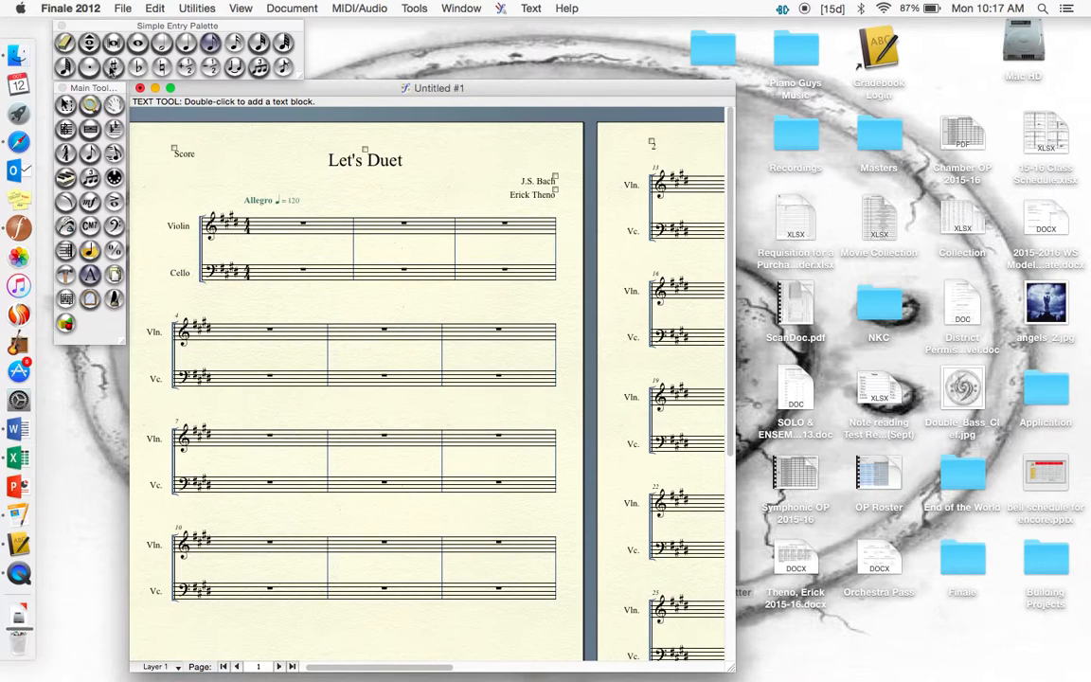
Choose the whole note for Simple Entry, and hide and show the Main Tool Palette again.
click(137, 43)
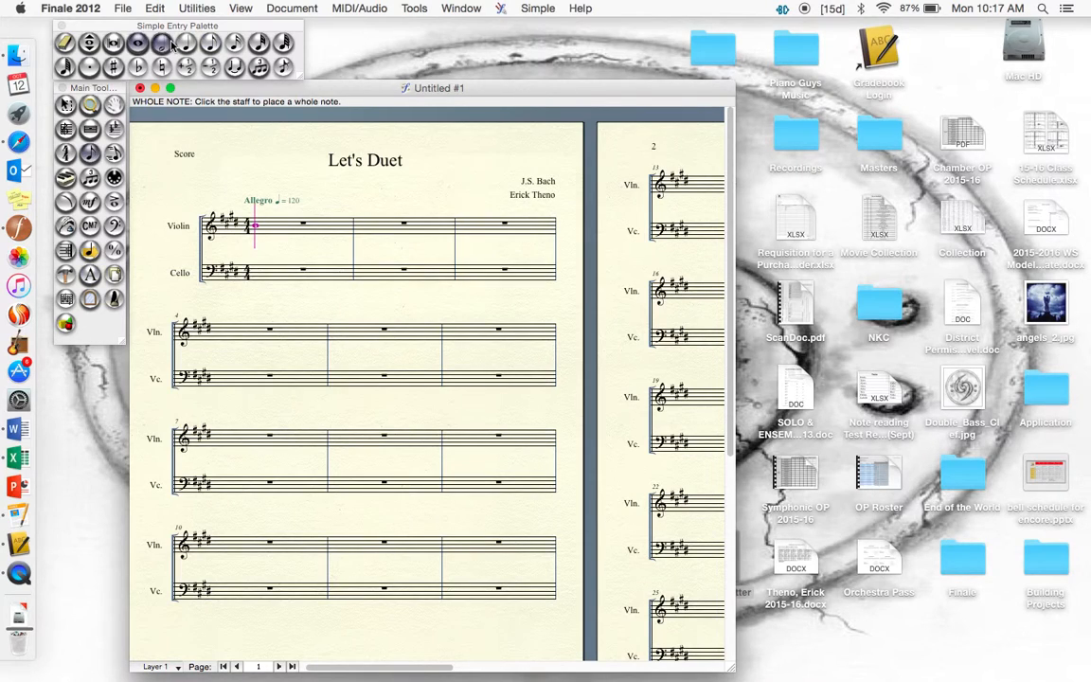
click(462, 8)
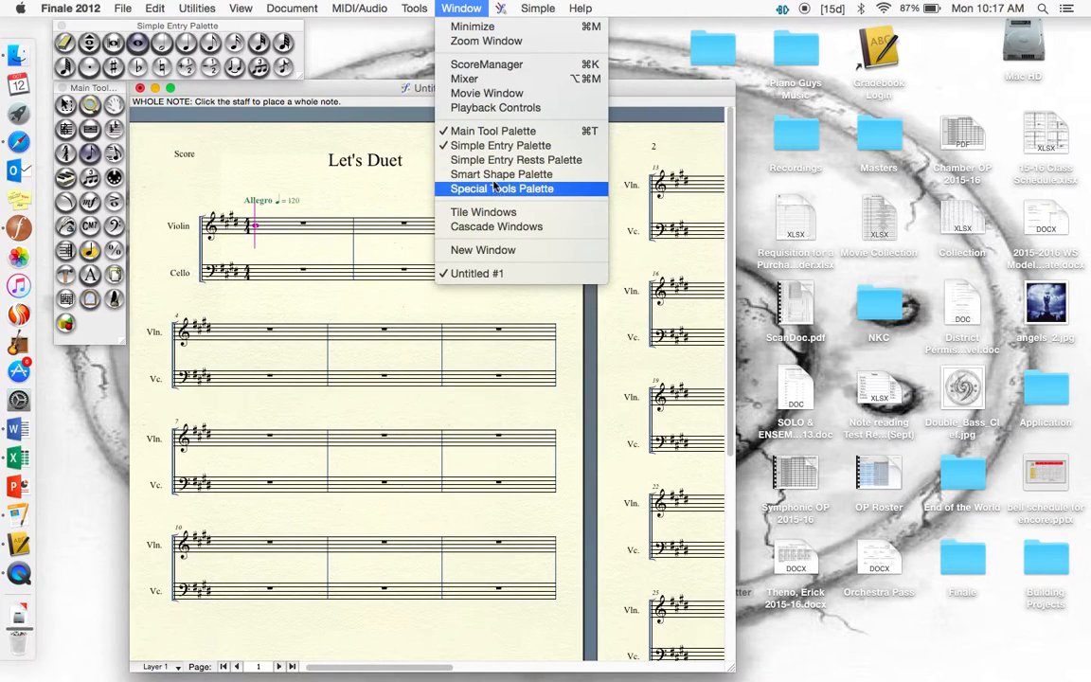
click(481, 137)
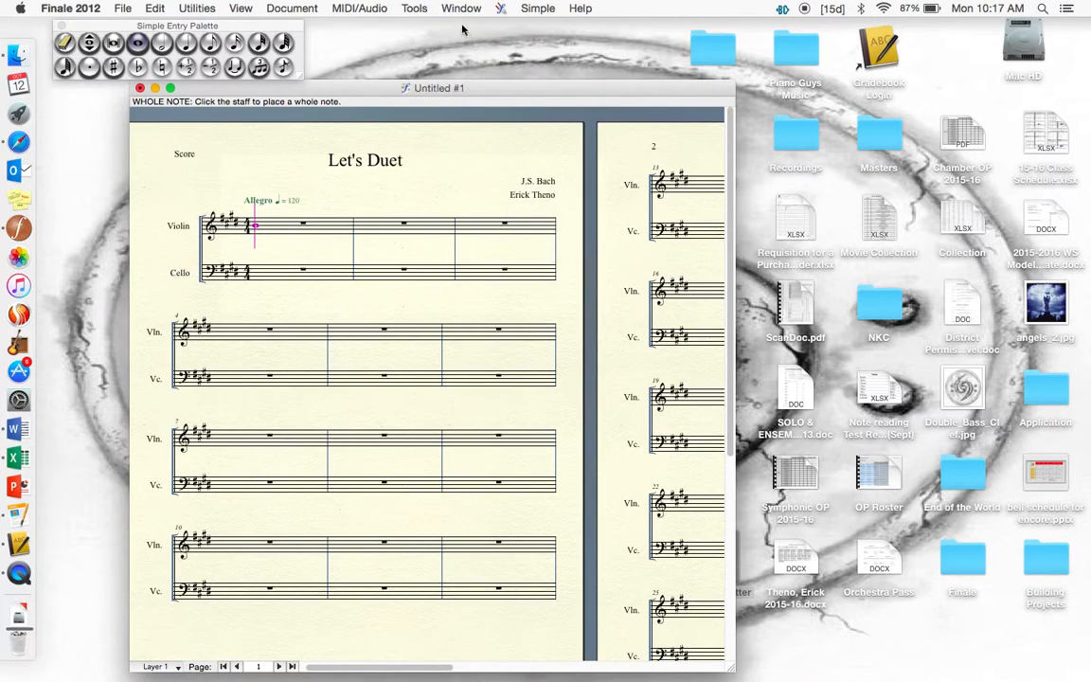
click(462, 9)
click(479, 132)
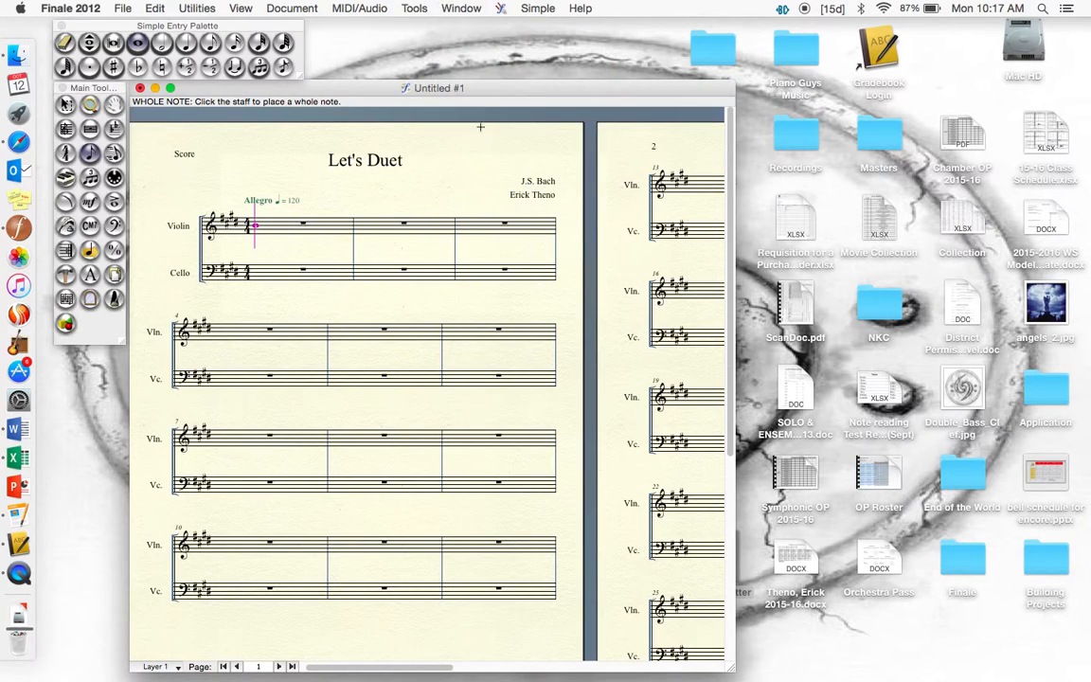
Show the Simple Entry Rests, Smart Shape and Special Tools palettes.
click(454, 9)
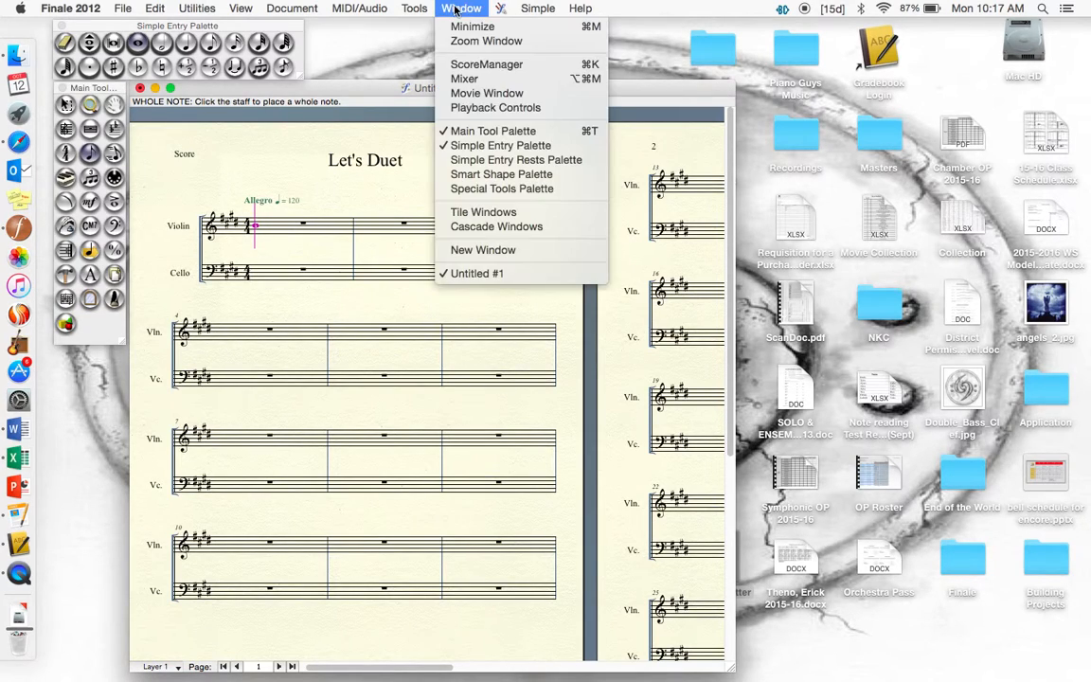
click(489, 160)
click(457, 9)
click(501, 174)
click(461, 9)
click(502, 188)
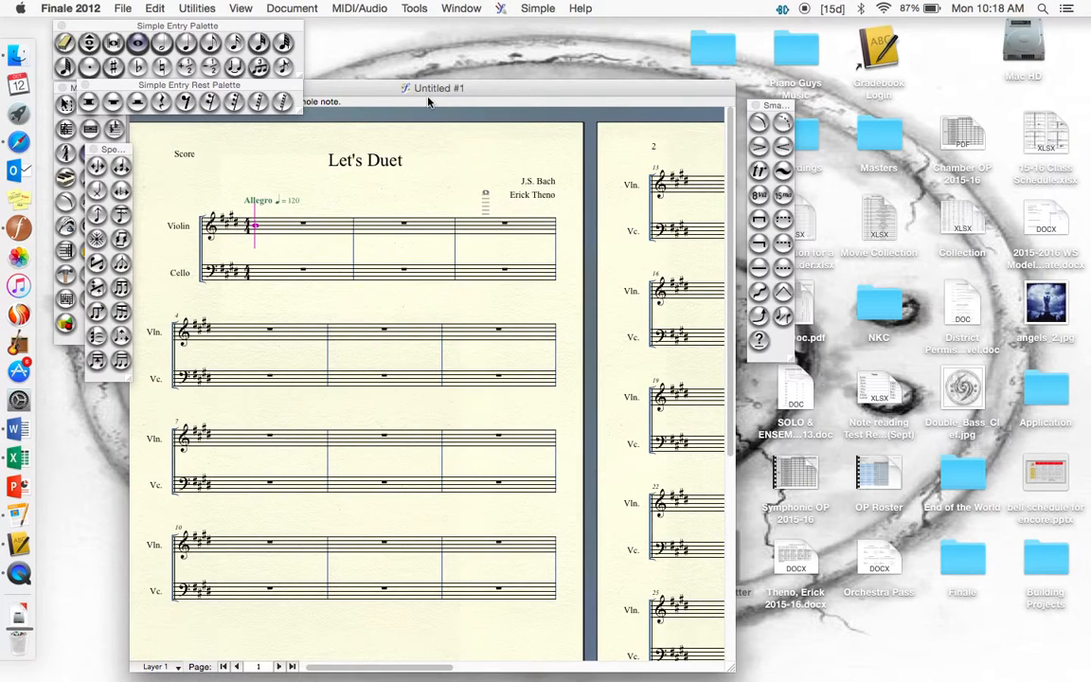
Hide the Simple Entry Rests, Smart Shape and Special Tools palettes.
click(458, 9)
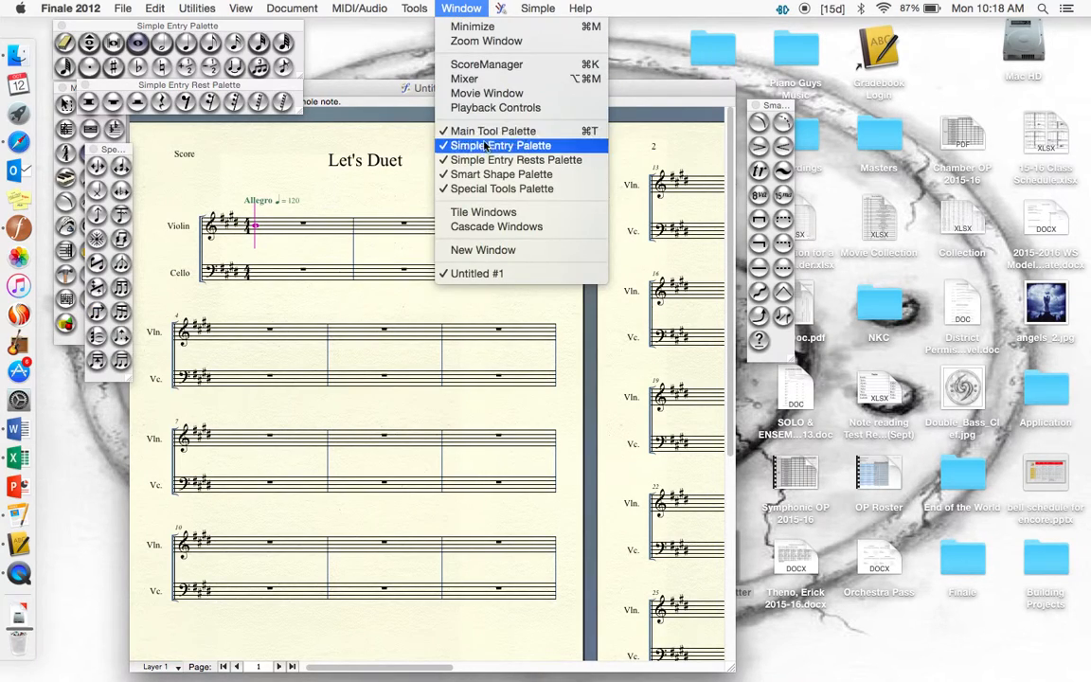
click(487, 160)
click(464, 10)
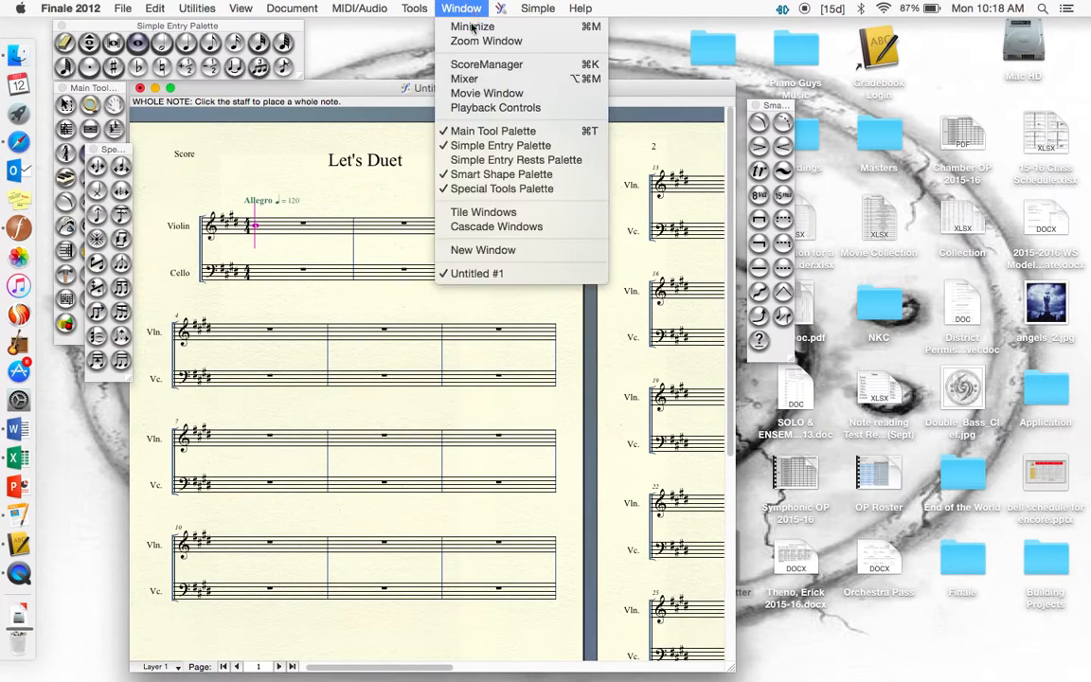
click(501, 174)
click(448, 10)
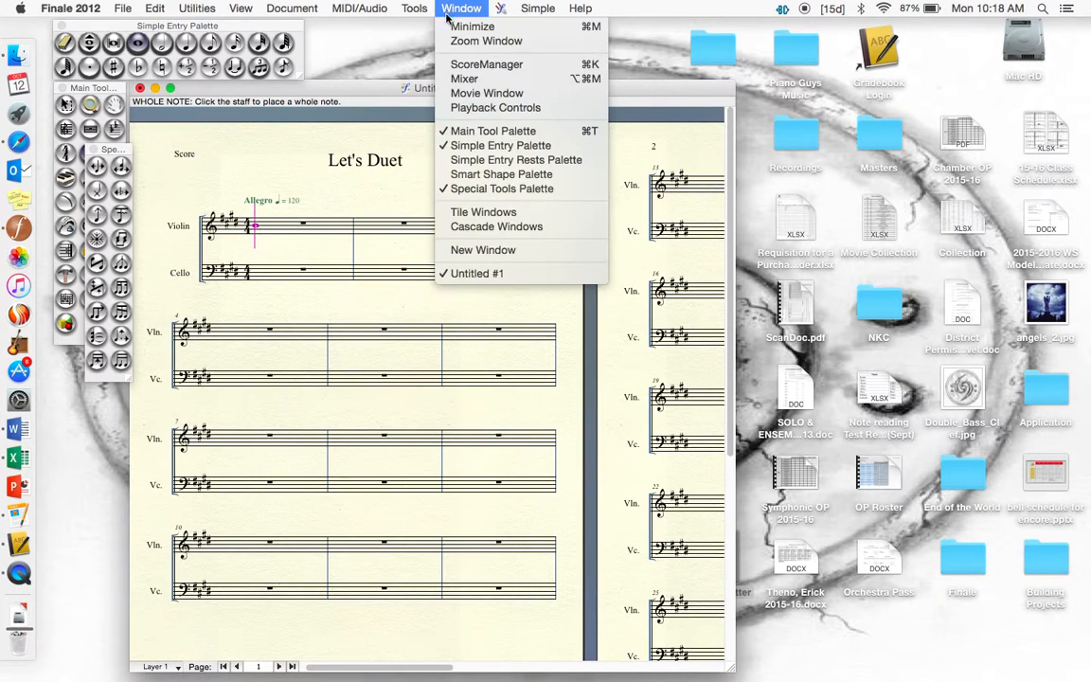
click(501, 188)
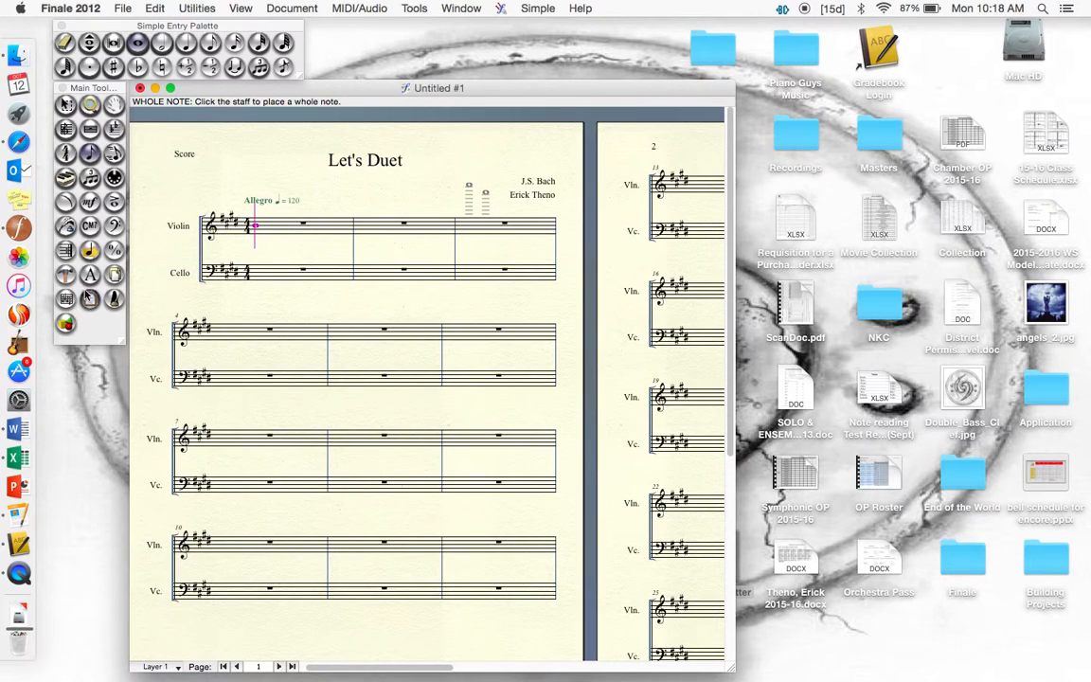
Move the score window clear of the Main Tool Palette and enter three quarter notes in the violin's first measure.
drag(349, 91, 372, 90)
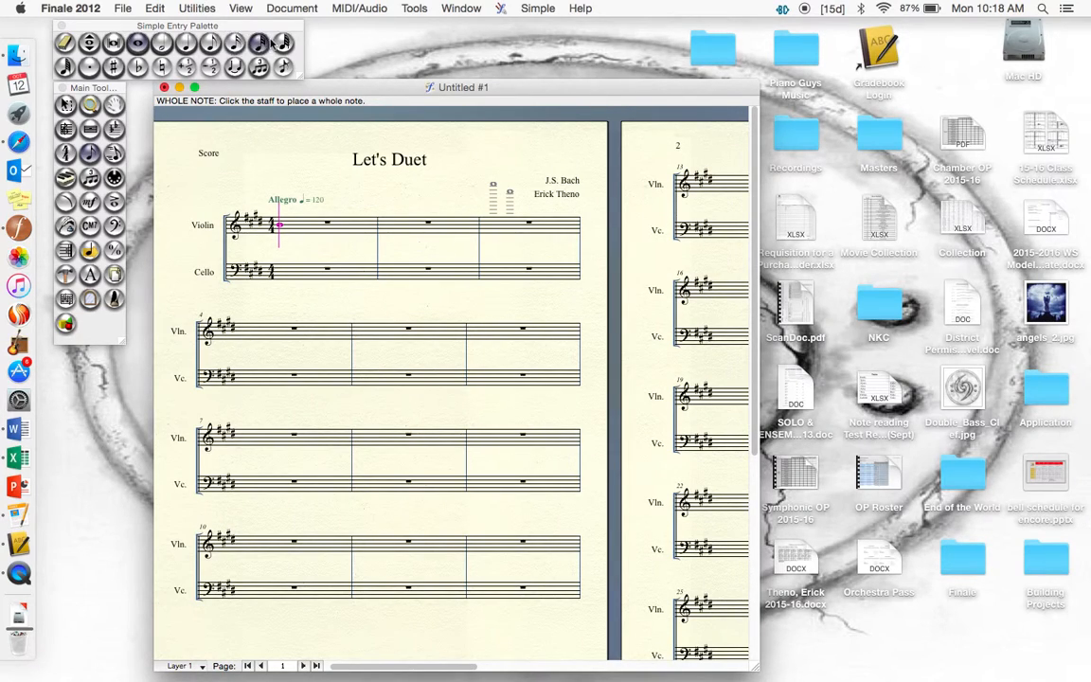
click(186, 43)
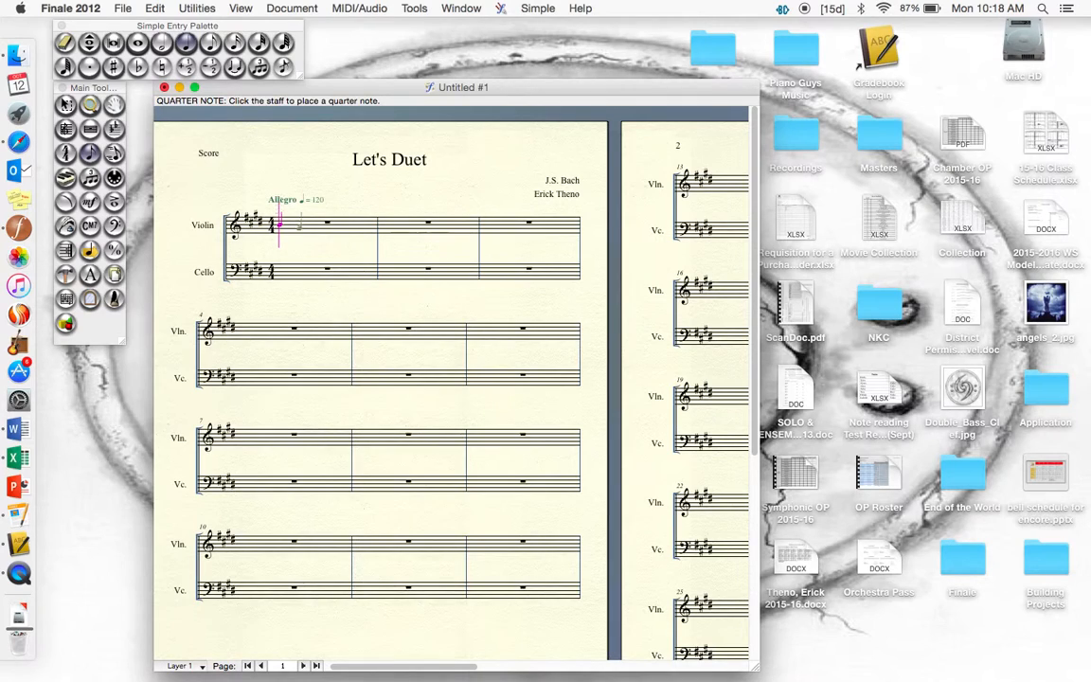
click(280, 224)
click(298, 225)
click(316, 228)
Enter four quarter notes in the cello's first measure and add the fourth quarter note to the violin's first measure.
click(284, 273)
click(301, 273)
click(317, 273)
click(333, 272)
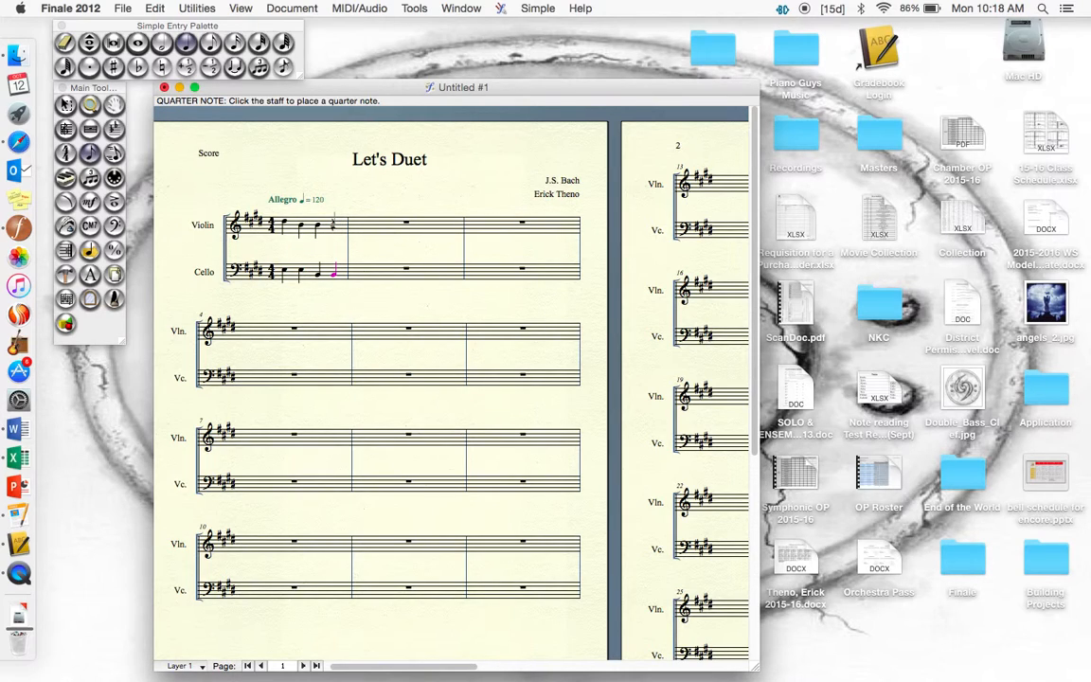
click(334, 223)
Fill the violin's second measure with two quarter notes, two eighth notes, an eighth rest and a final eighth note.
click(371, 225)
click(211, 42)
click(409, 222)
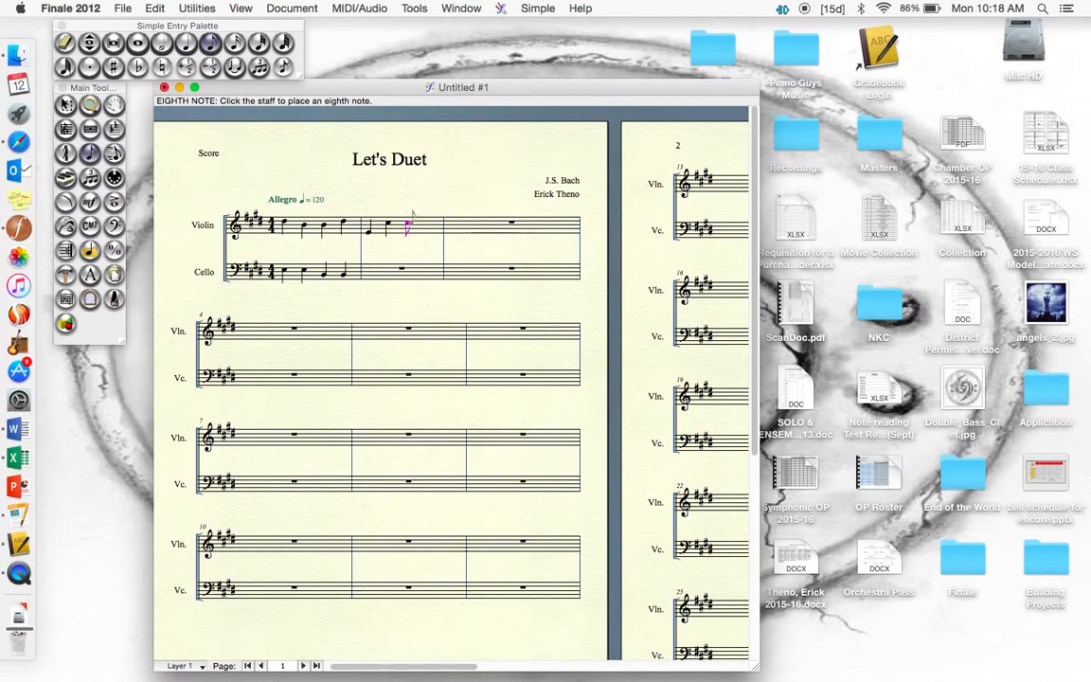
click(420, 231)
click(431, 224)
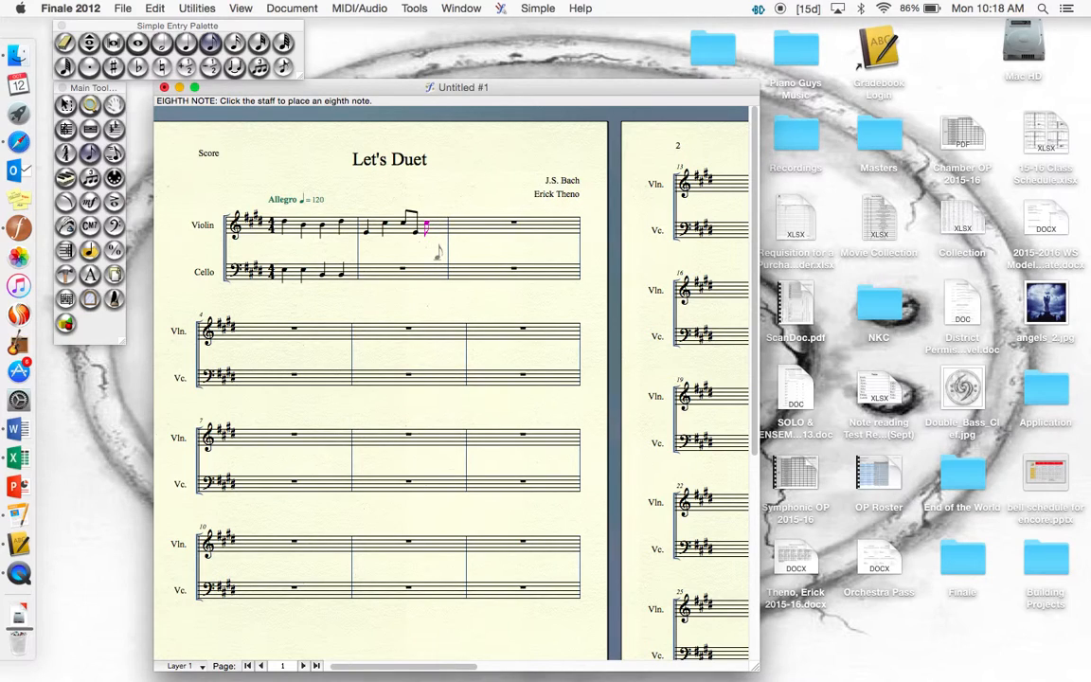
key(r)
click(439, 224)
click(453, 7)
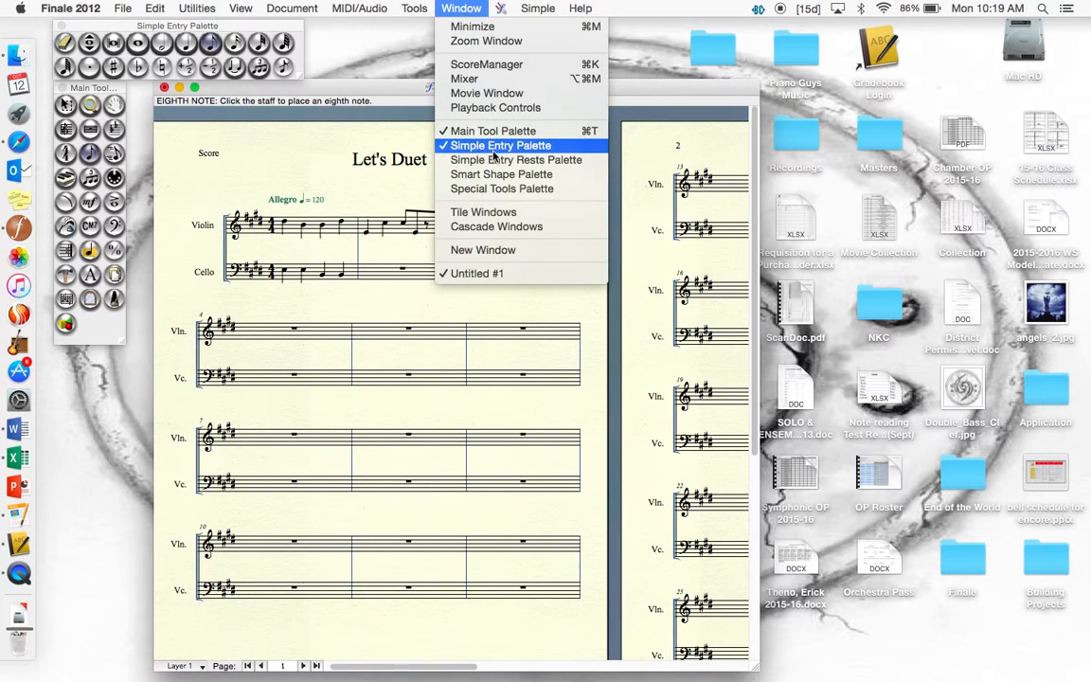
click(457, 16)
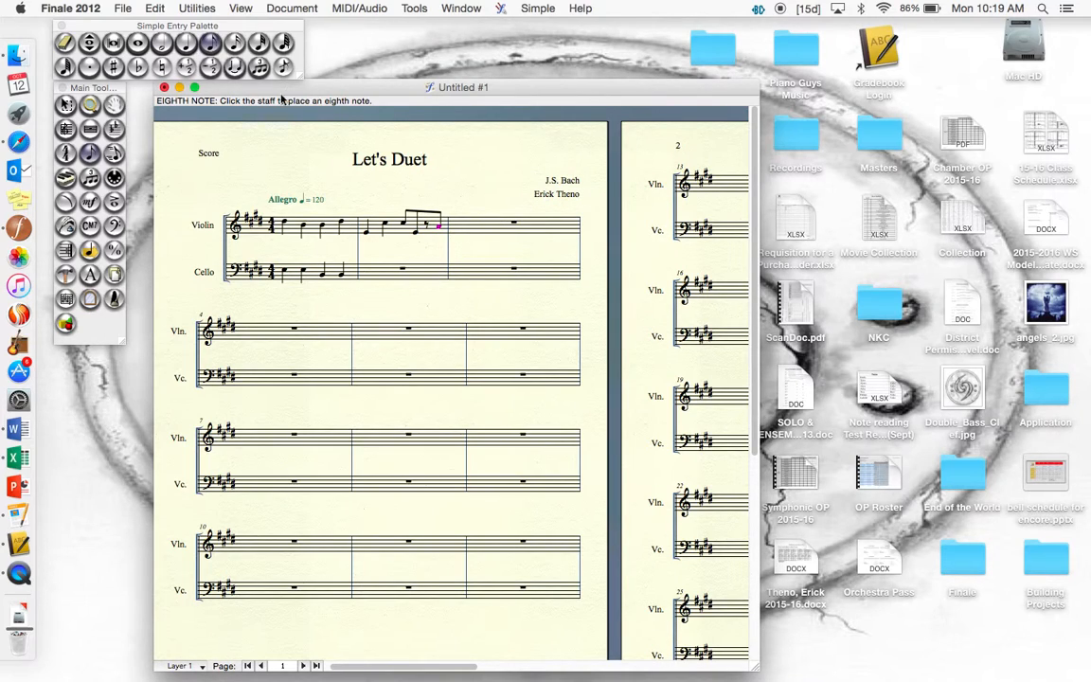
Fill the cello's second measure with a half rest followed by a half note.
click(159, 44)
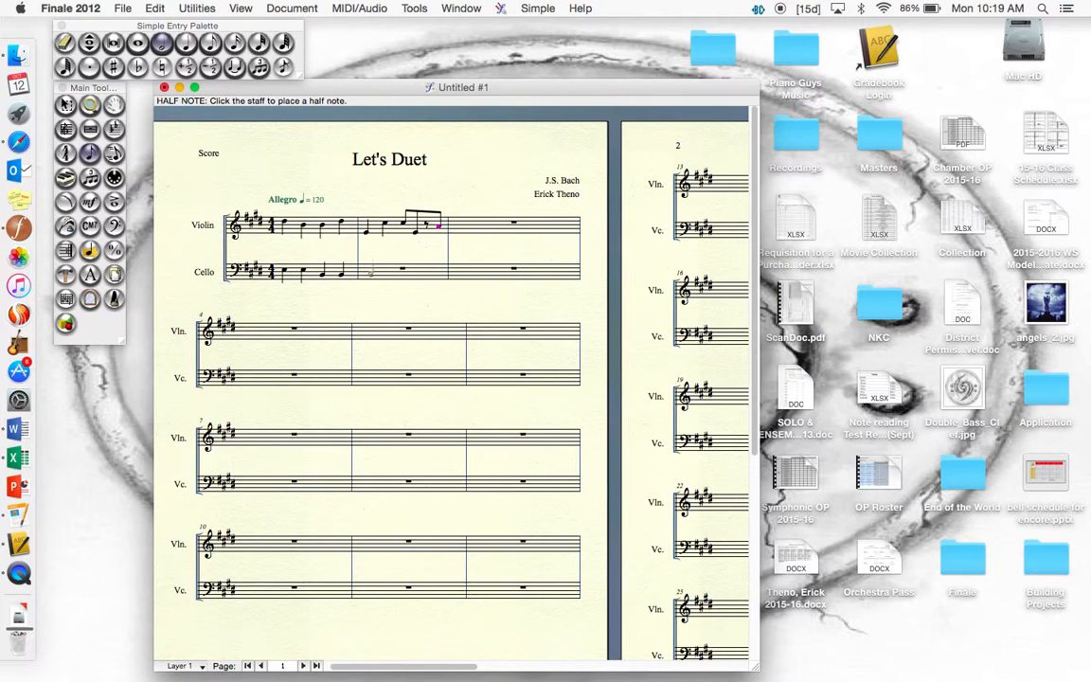
key(r)
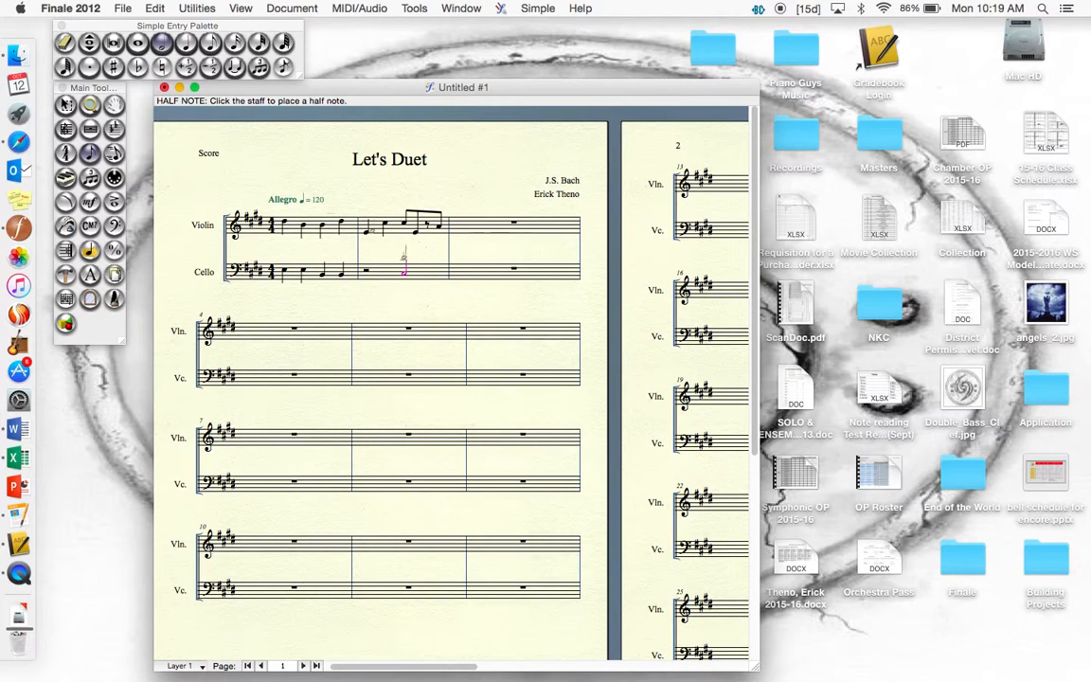
Enter a sharp half note at the start of the violin's third measure and remove it with the Eraser.
click(116, 67)
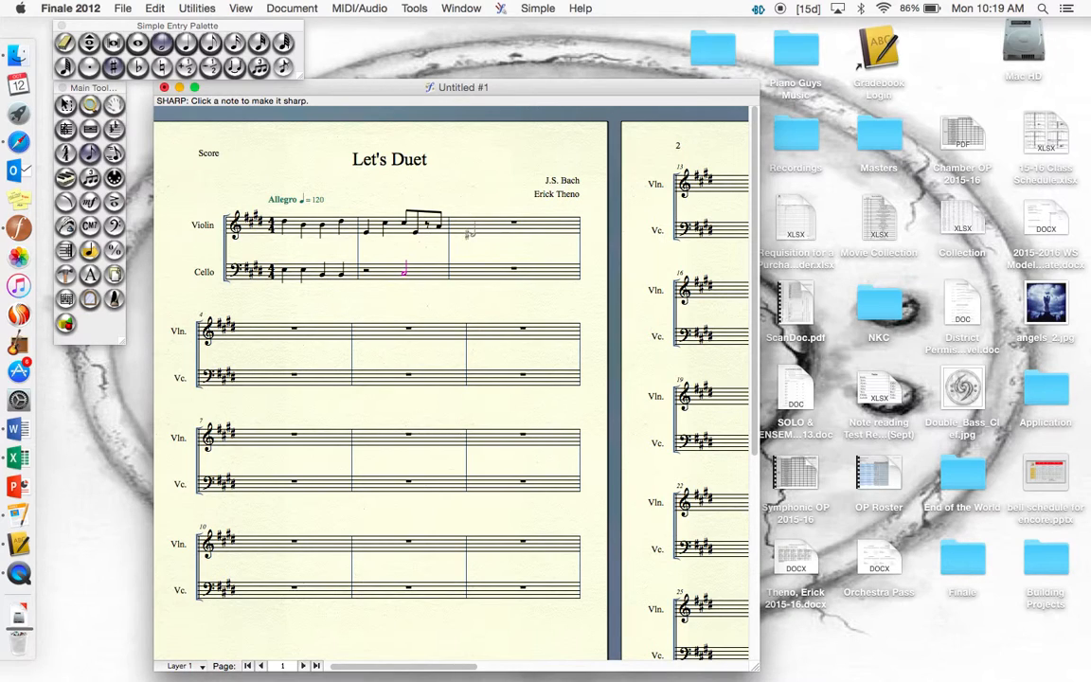
click(475, 232)
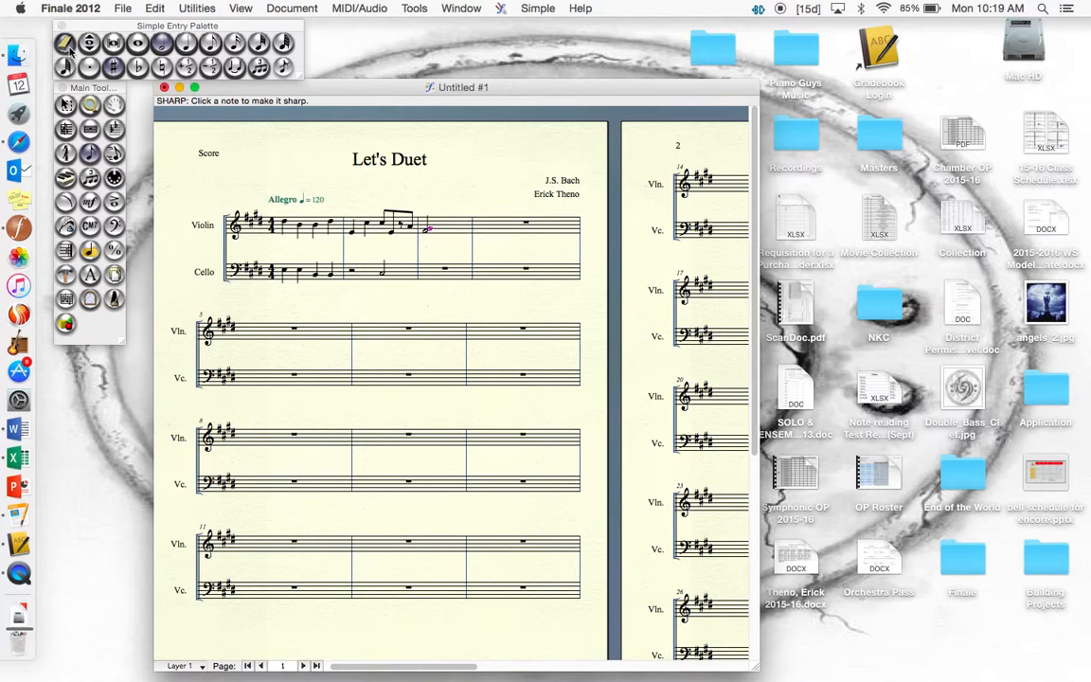
click(65, 47)
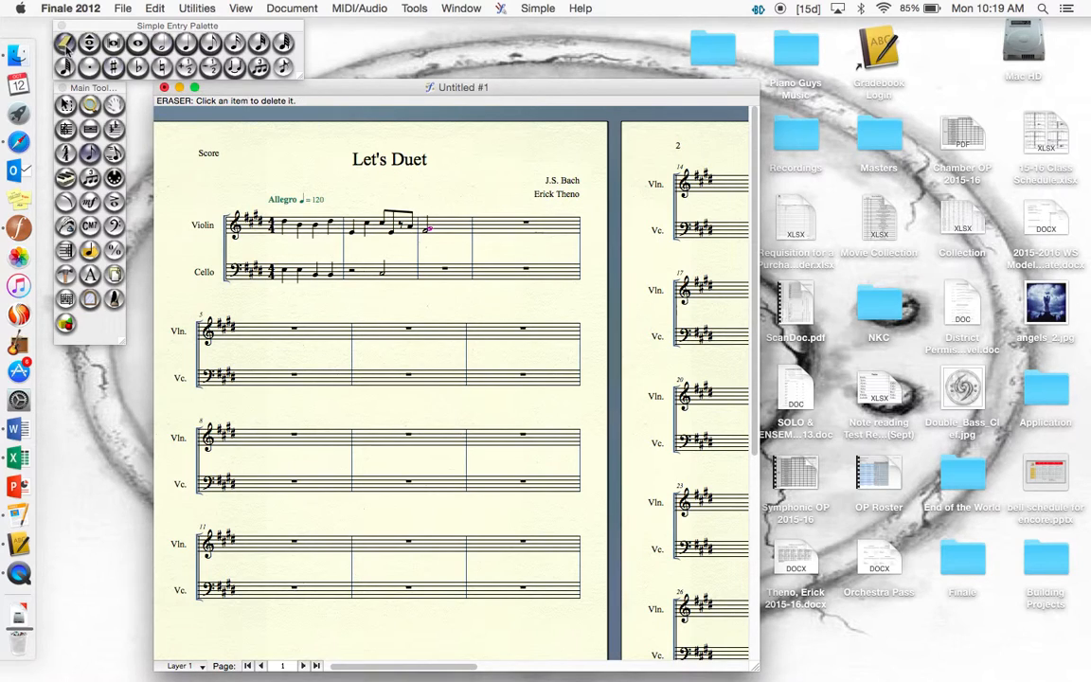
click(426, 227)
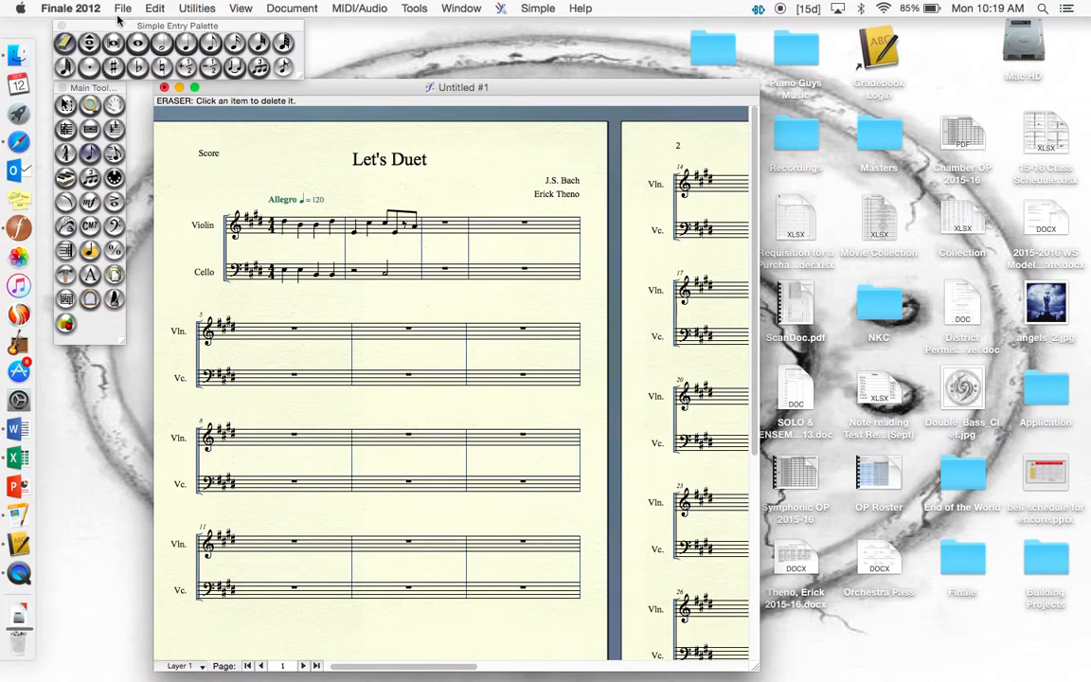
Enter a sharp and a flat half note in the violin's third measure and a natural half note starting its fourth measure.
click(162, 42)
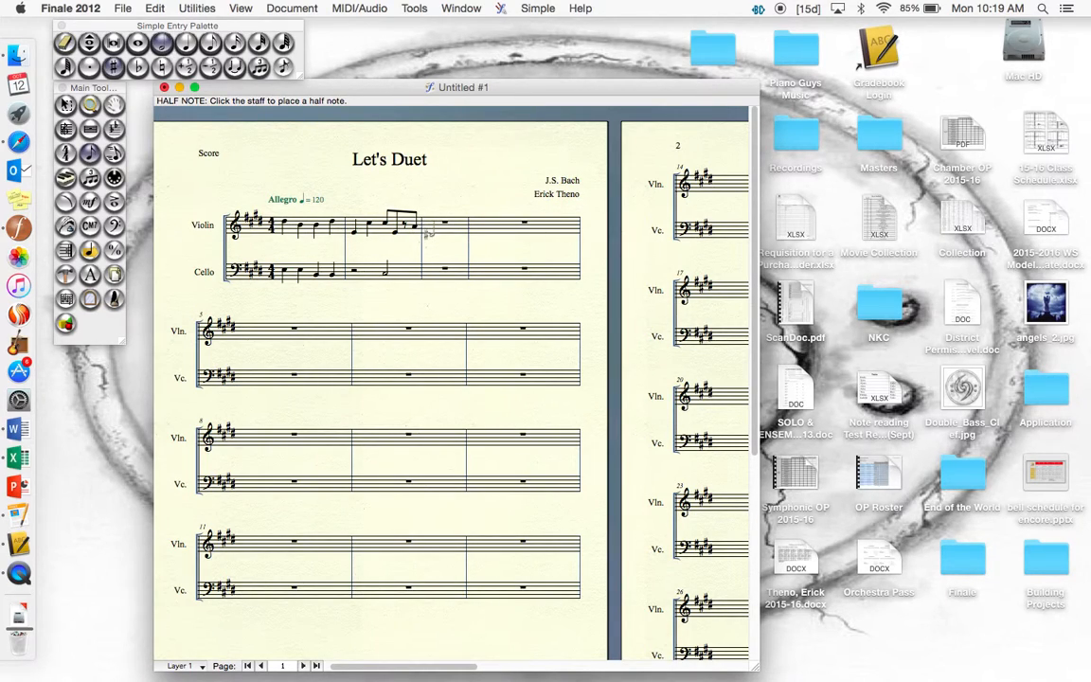
click(428, 229)
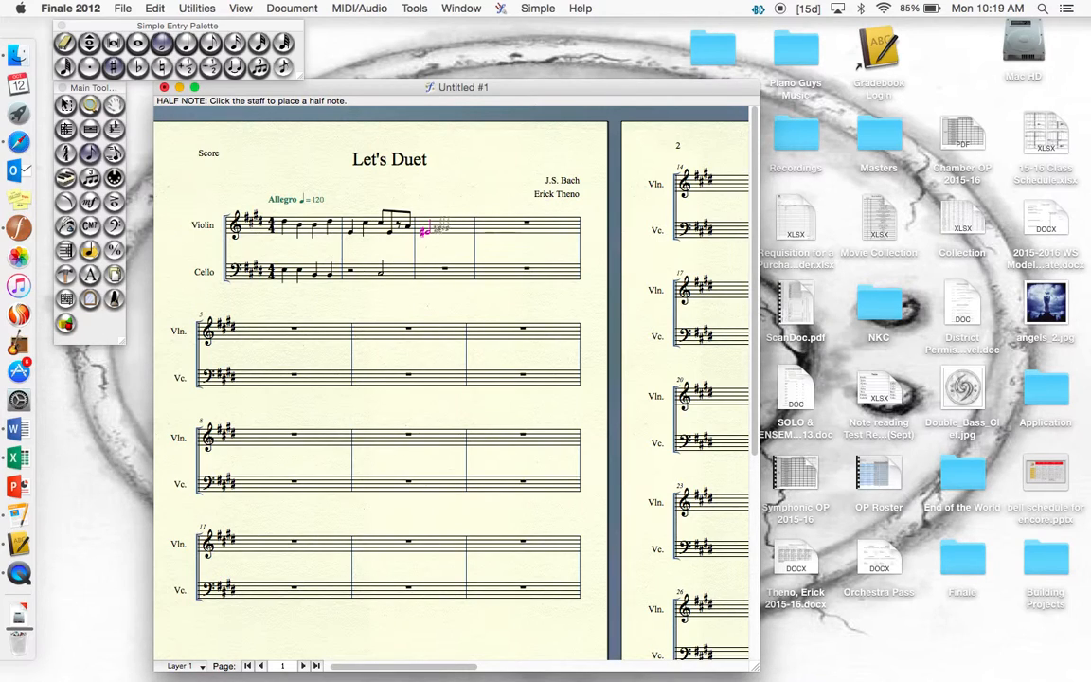
click(112, 67)
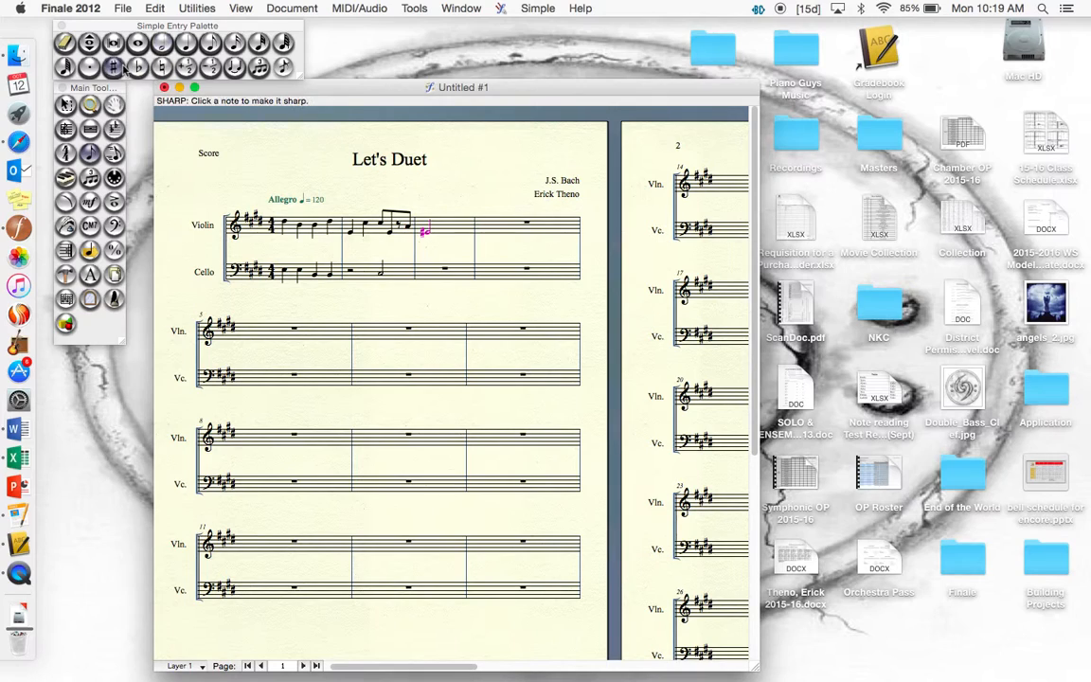
click(137, 67)
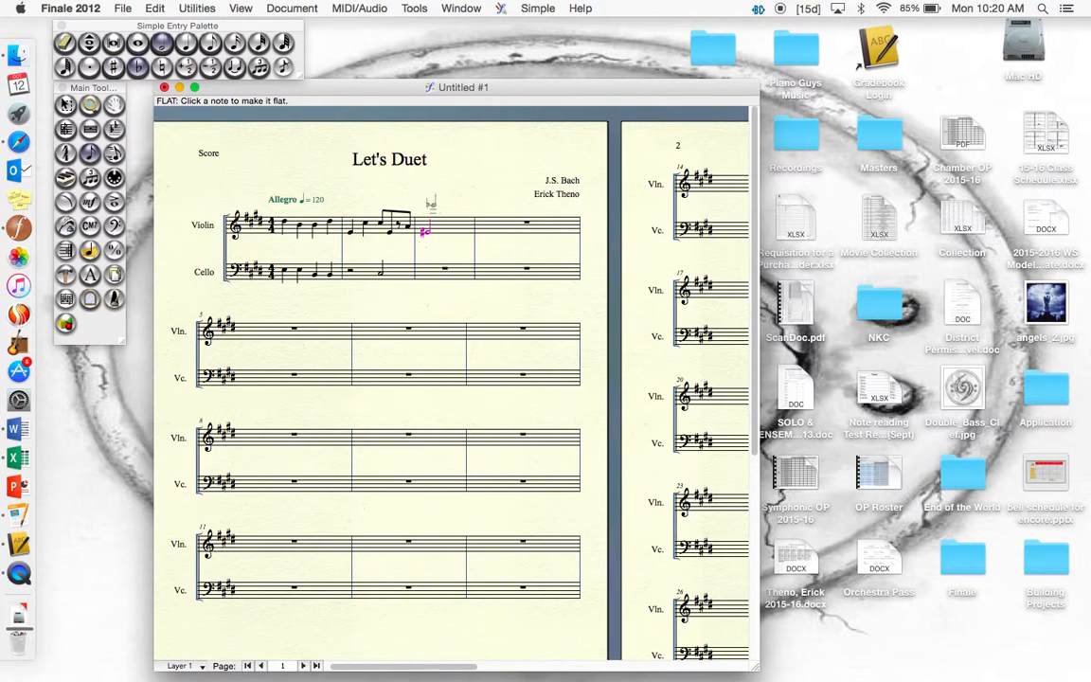
click(453, 228)
click(163, 68)
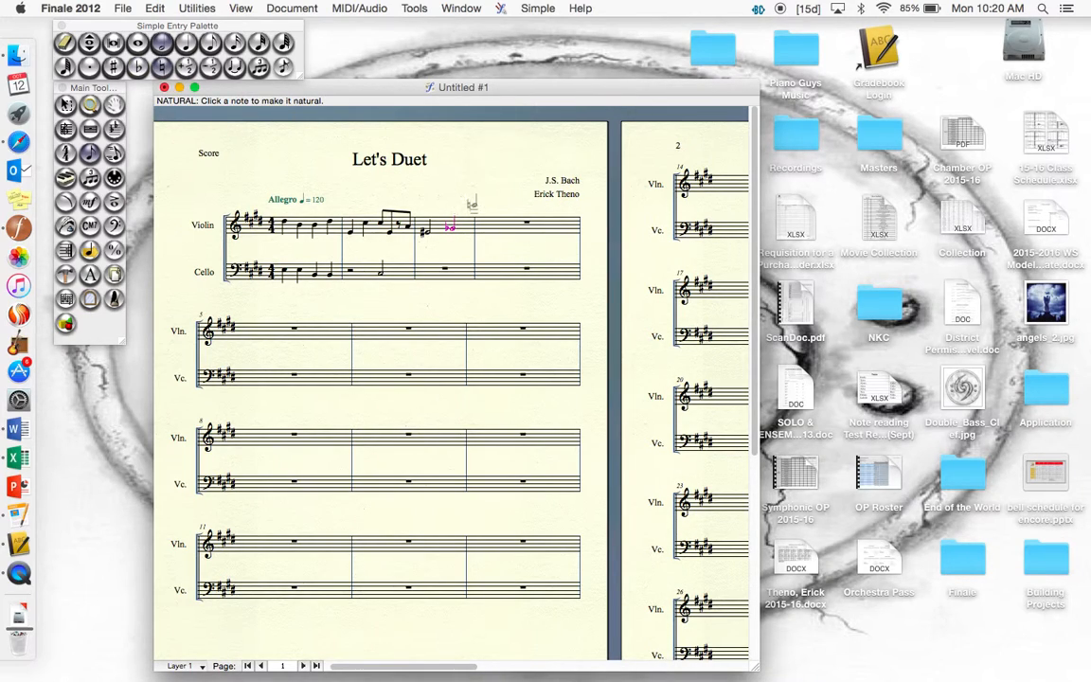
click(486, 228)
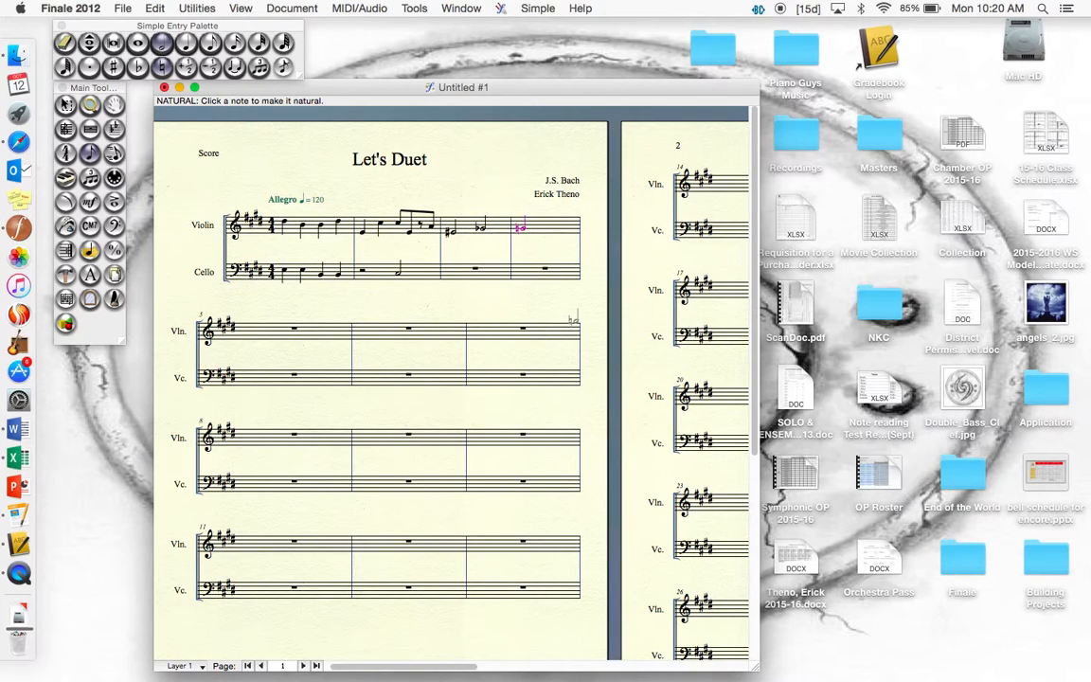
Add a dotted eighth note followed by a 16th note to the violin's fourth measure.
click(162, 43)
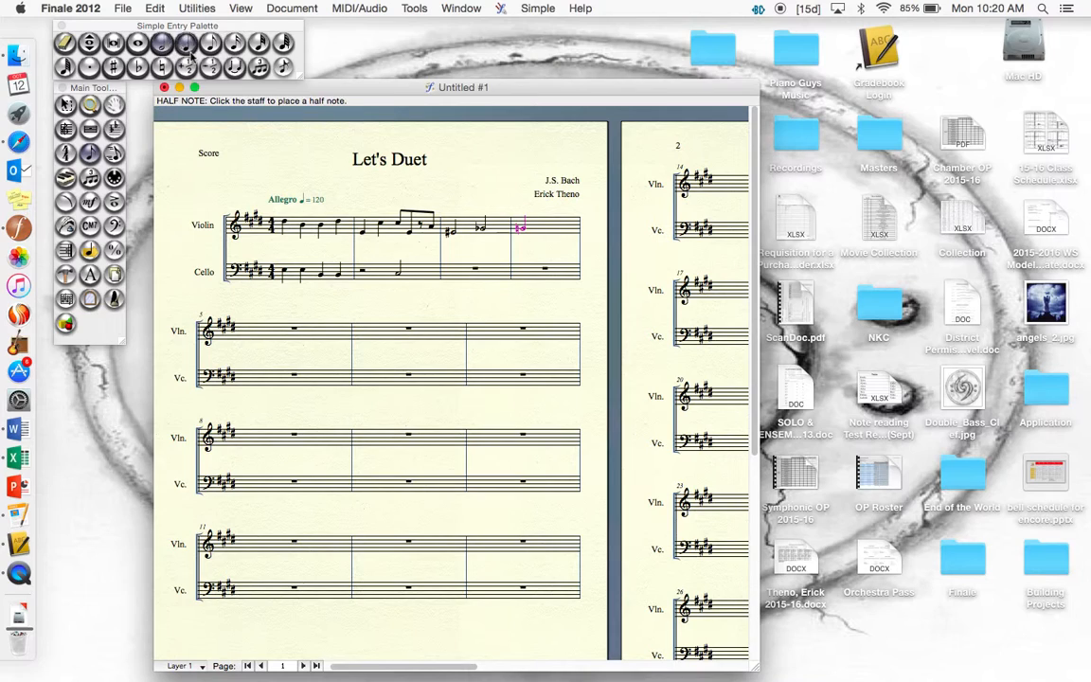
click(89, 66)
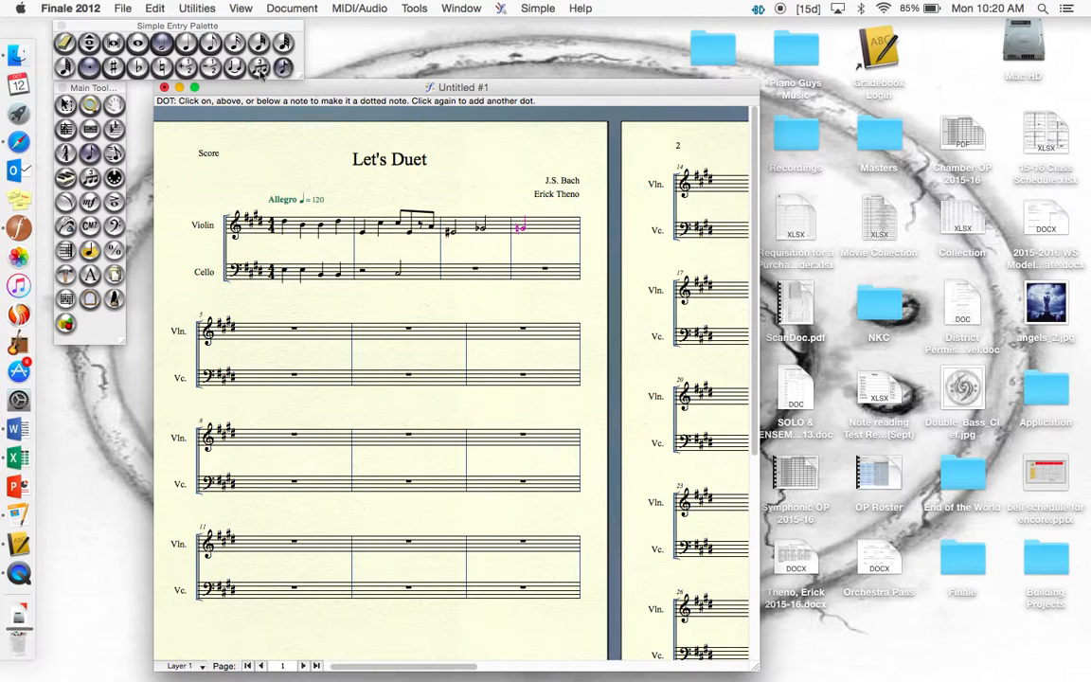
click(189, 46)
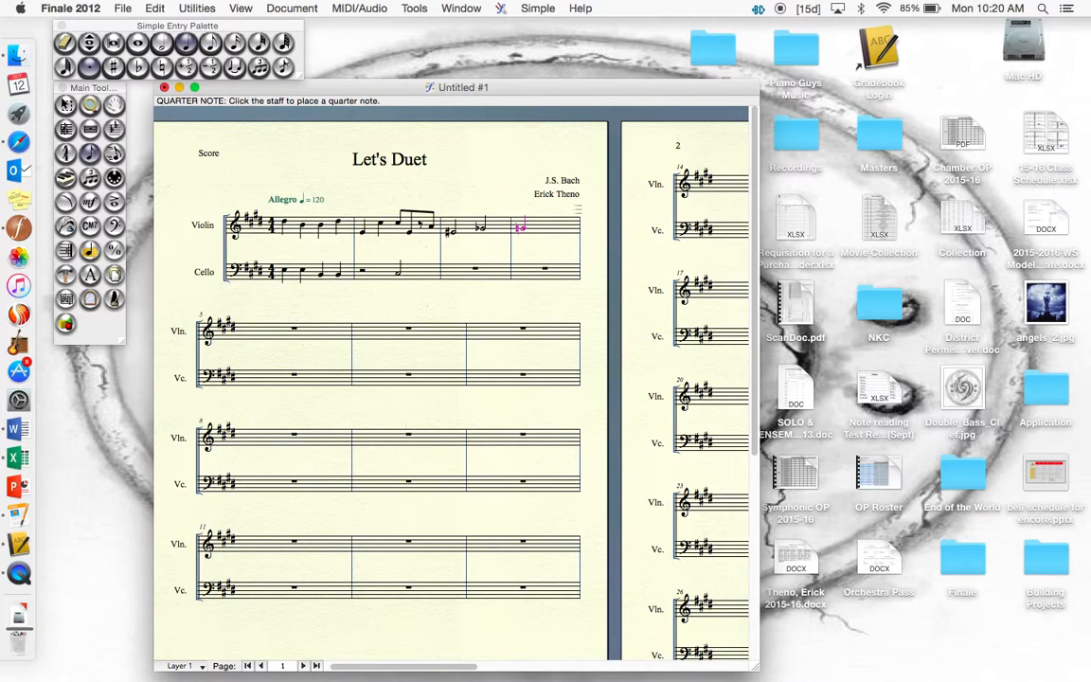
click(211, 43)
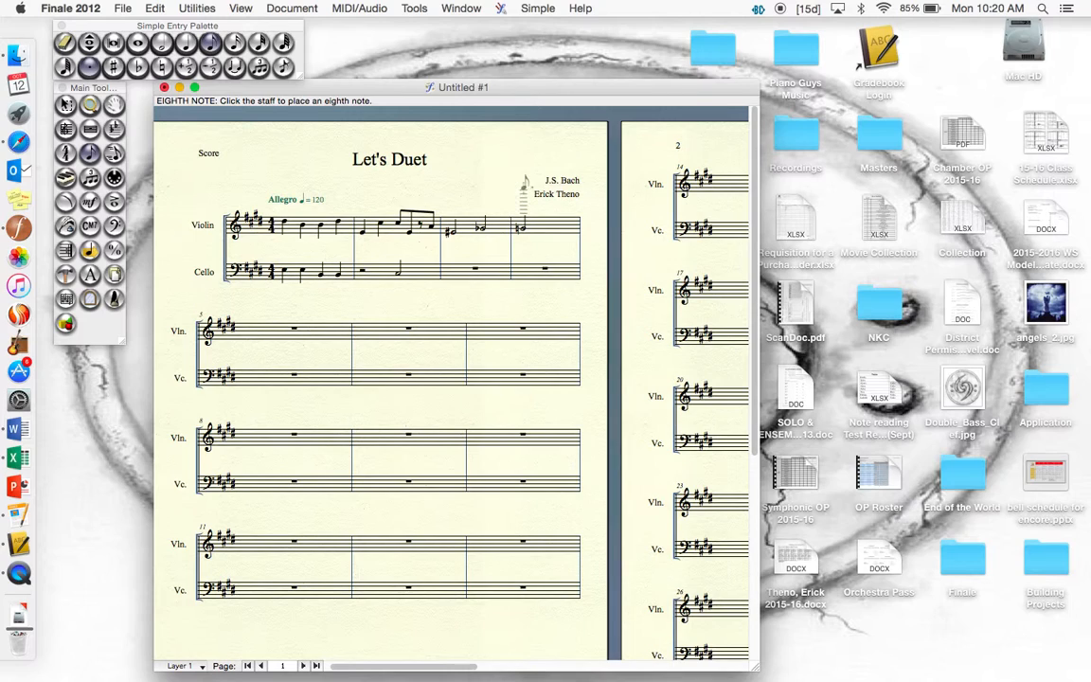
click(547, 227)
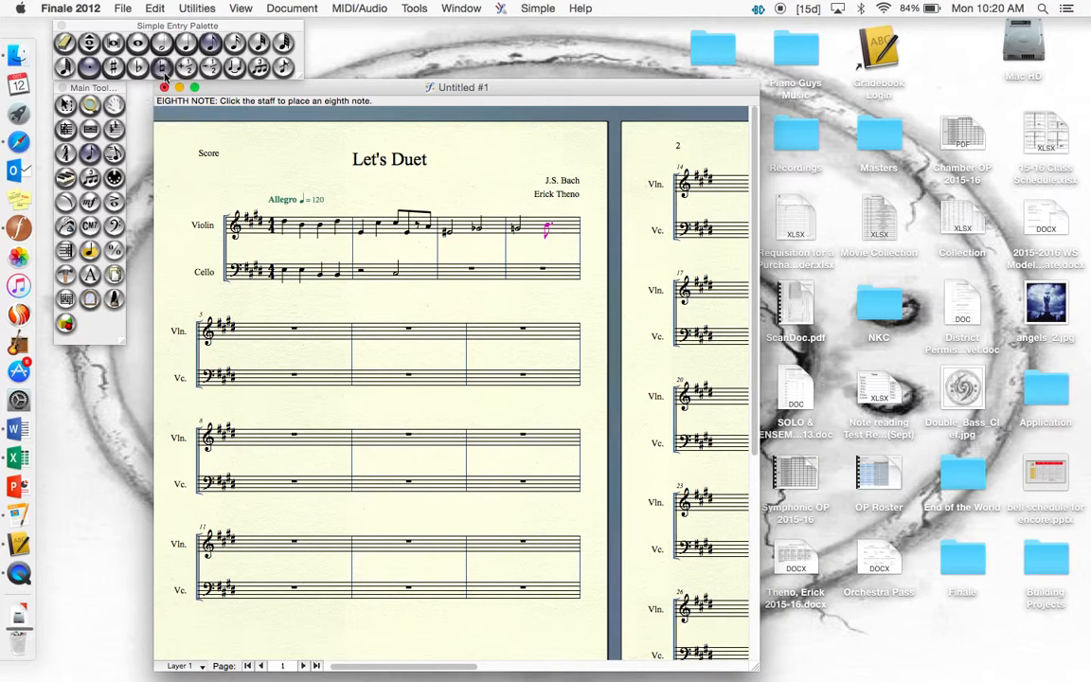
click(89, 67)
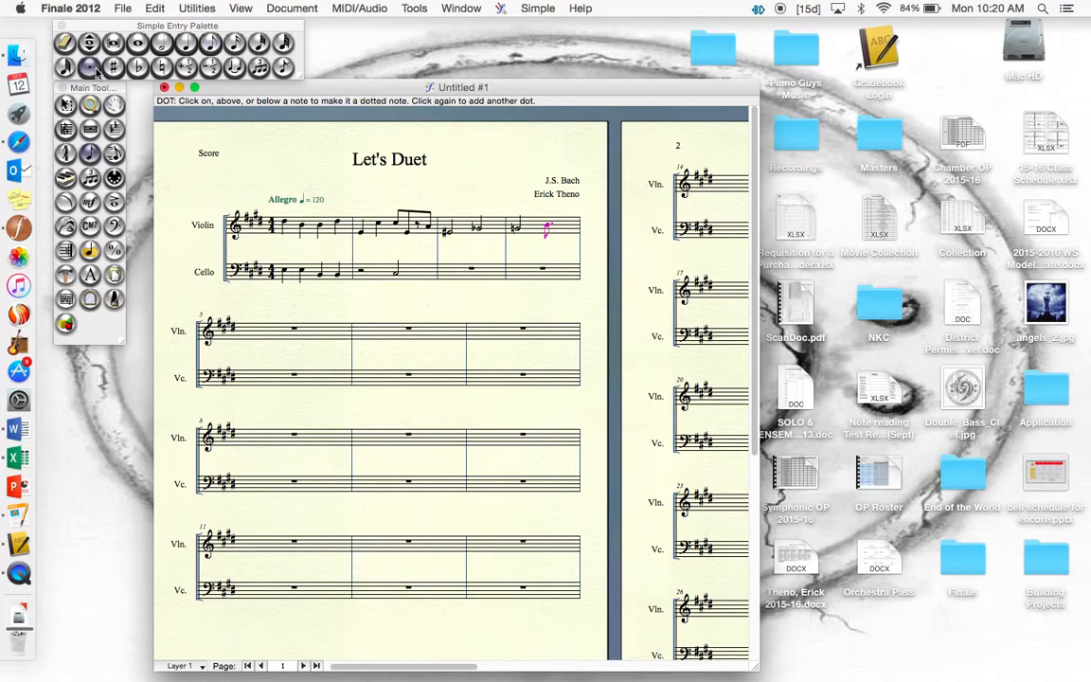
click(236, 43)
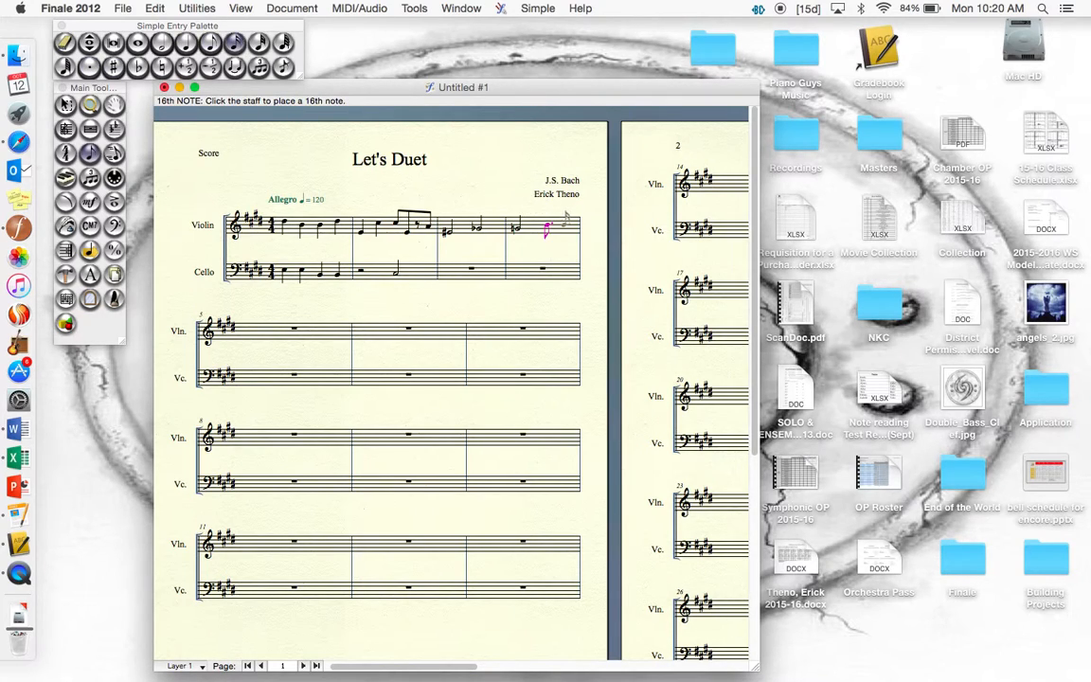
click(550, 227)
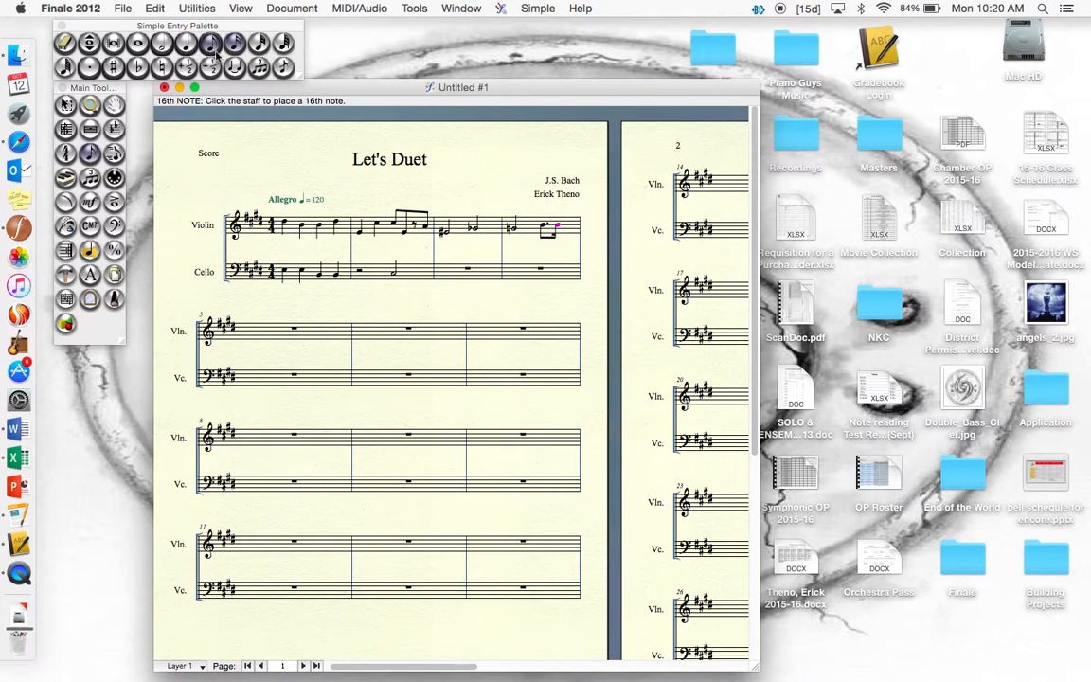
Complete the violin's fourth measure with an undotted quarter note.
click(88, 67)
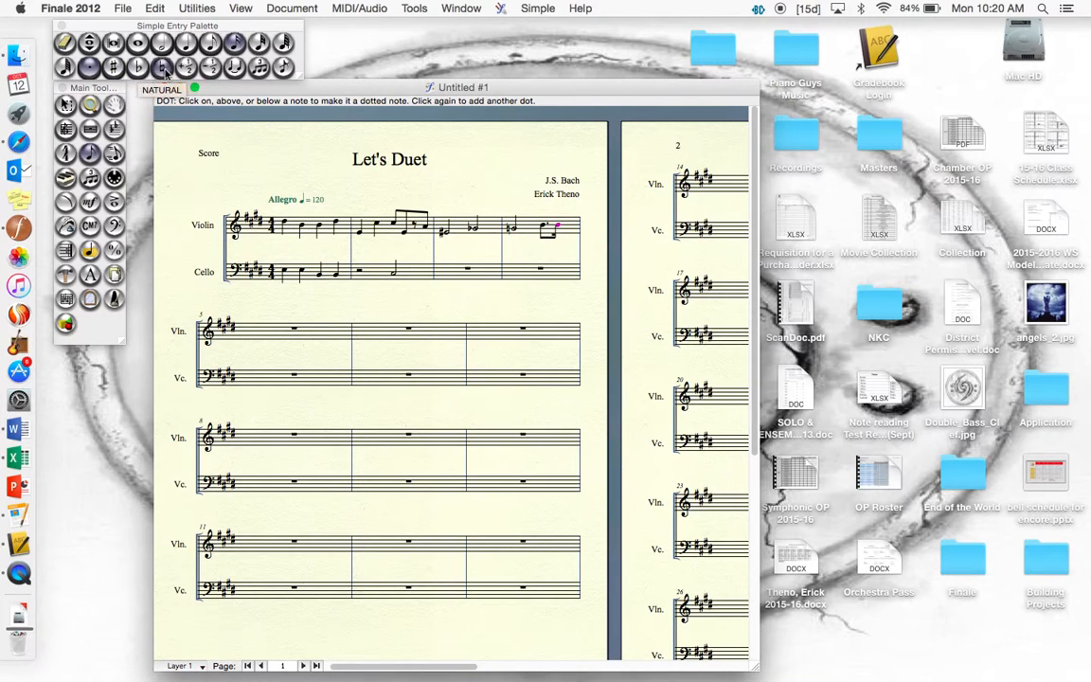
click(186, 43)
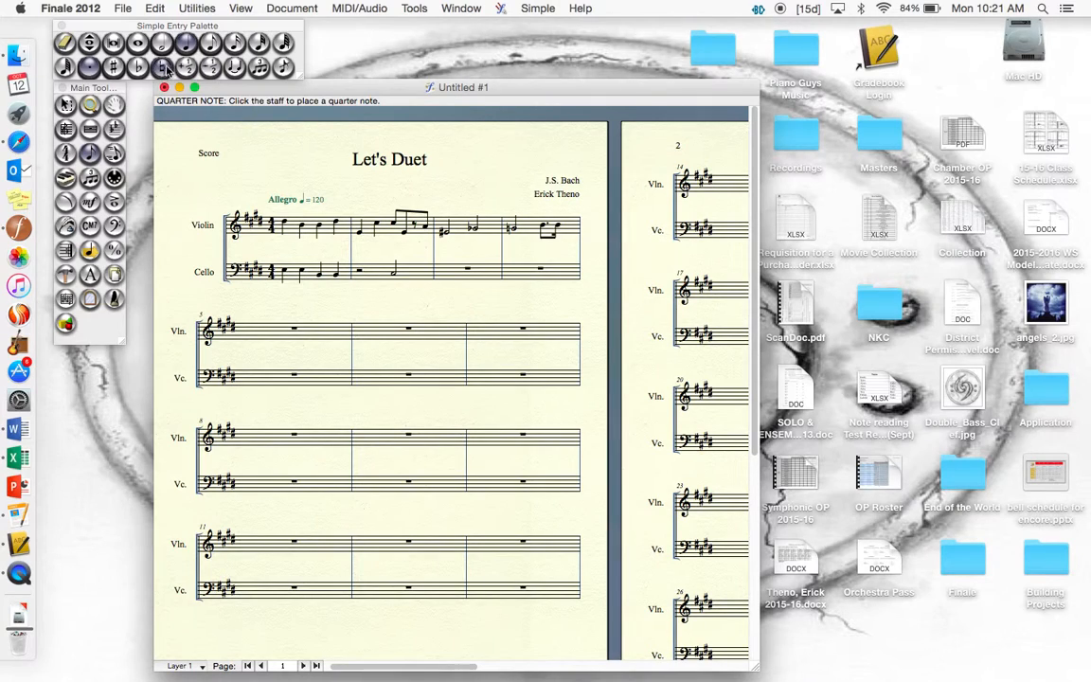
click(95, 66)
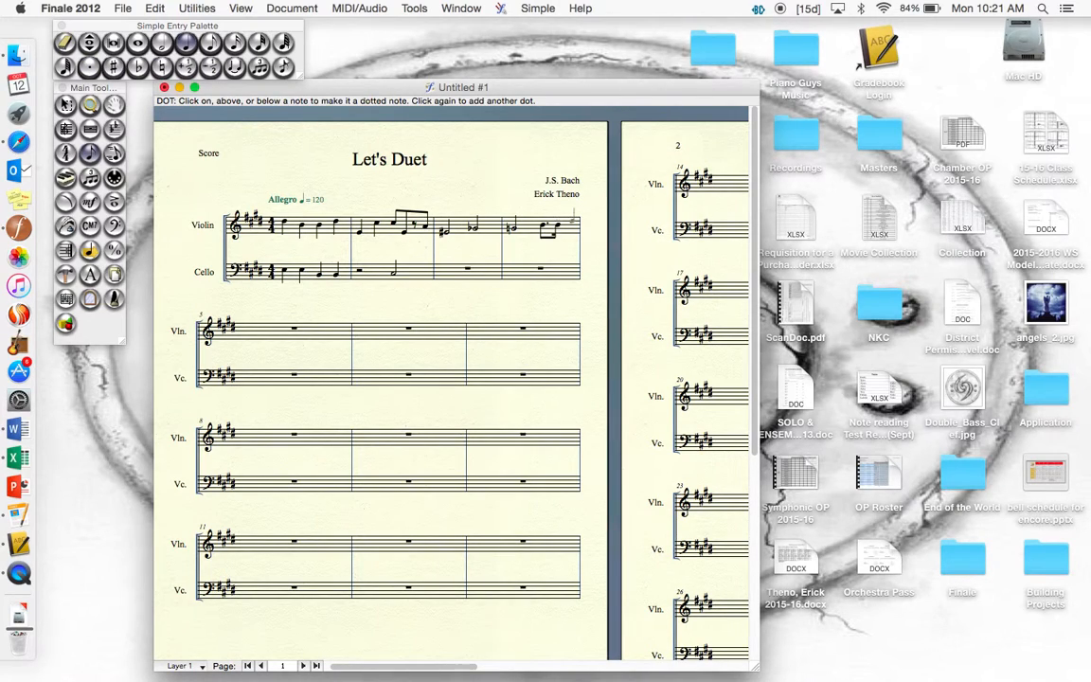
click(565, 225)
Enter a whole note in the cello's third measure with a tie into the fourth measure.
click(237, 67)
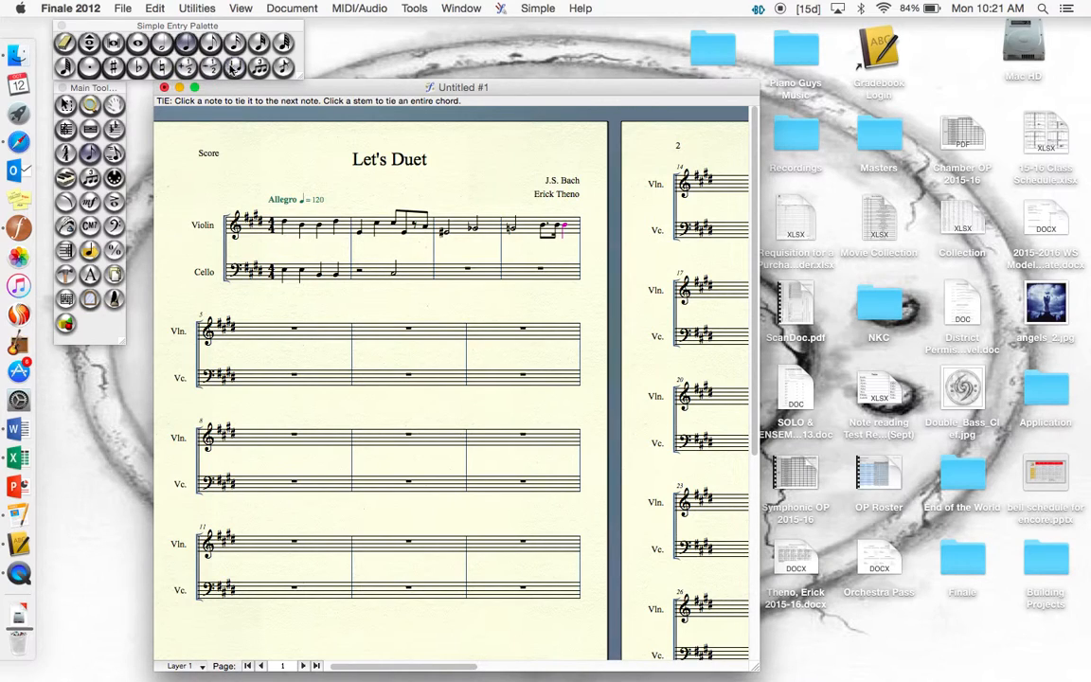
click(161, 42)
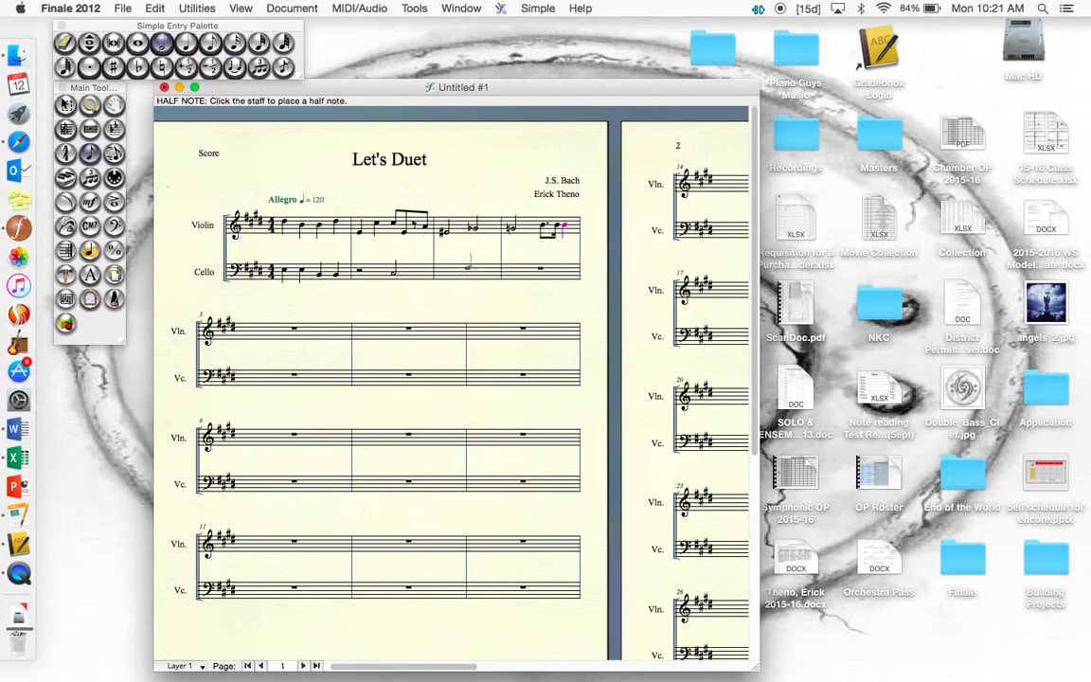
click(137, 43)
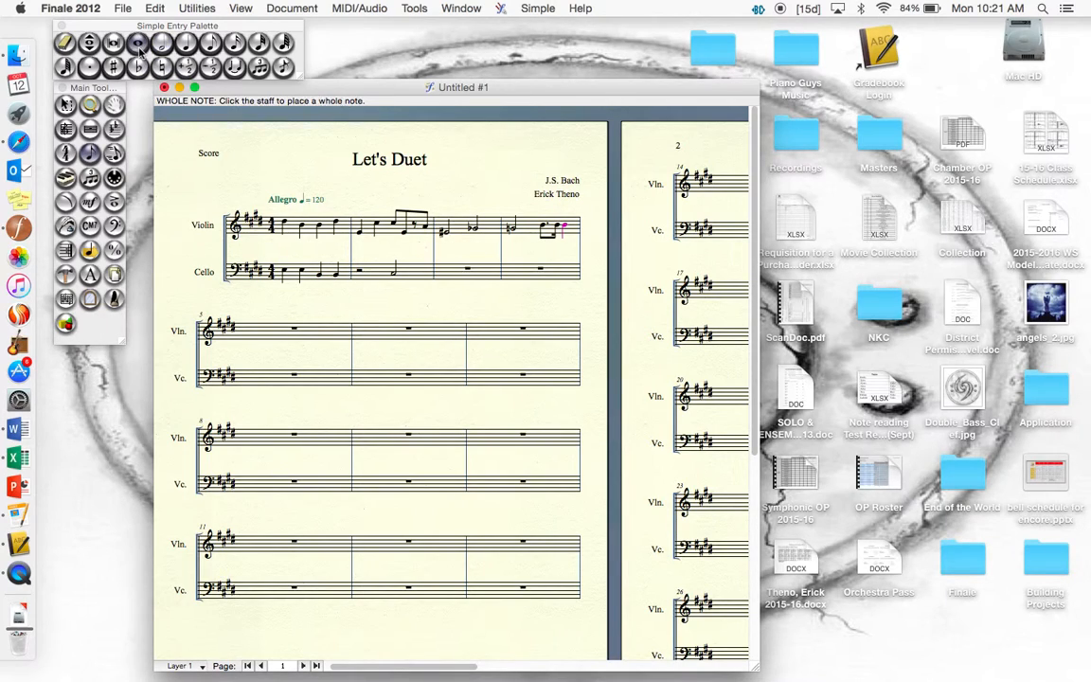
click(236, 68)
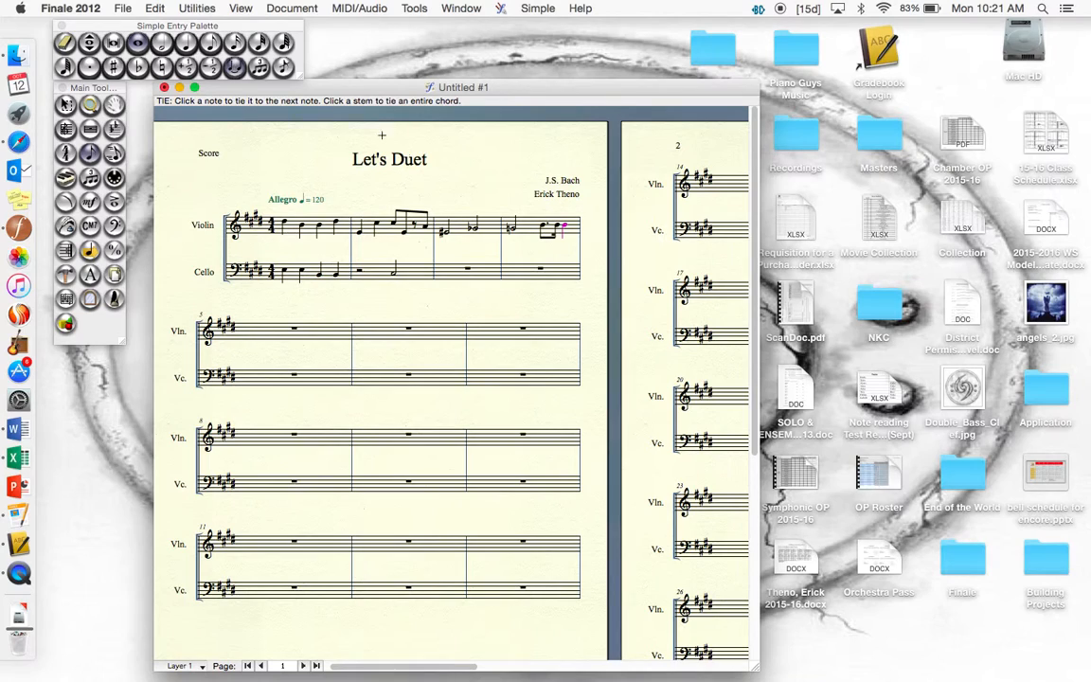
click(447, 270)
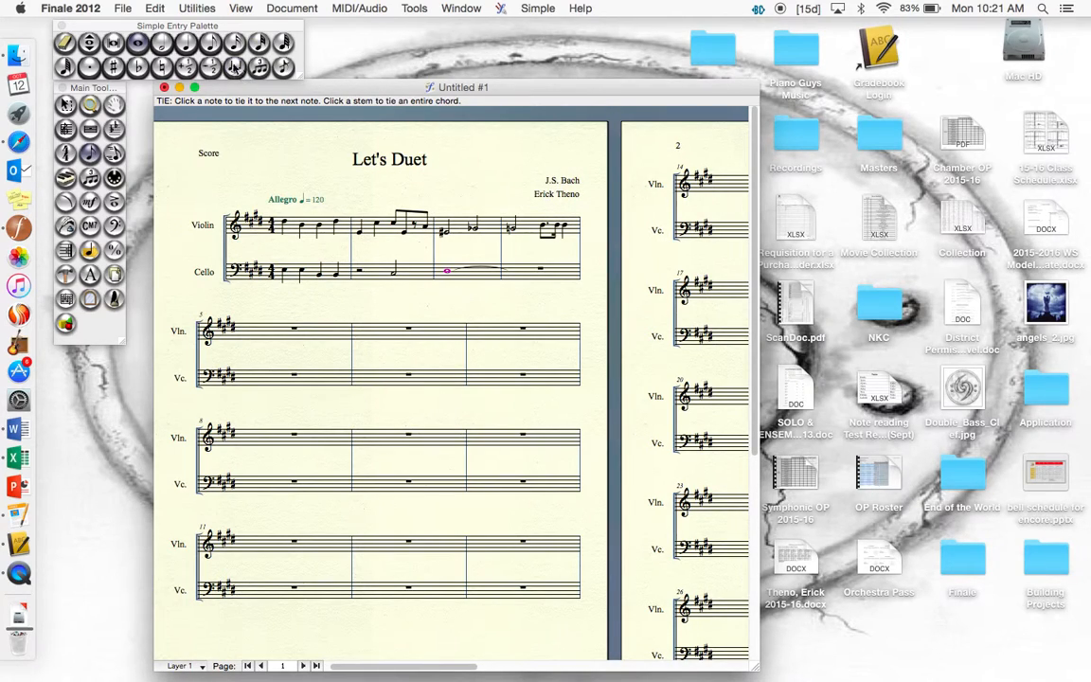
Fill the cello's fourth measure with two half notes, tying the second one into the fifth measure.
click(161, 42)
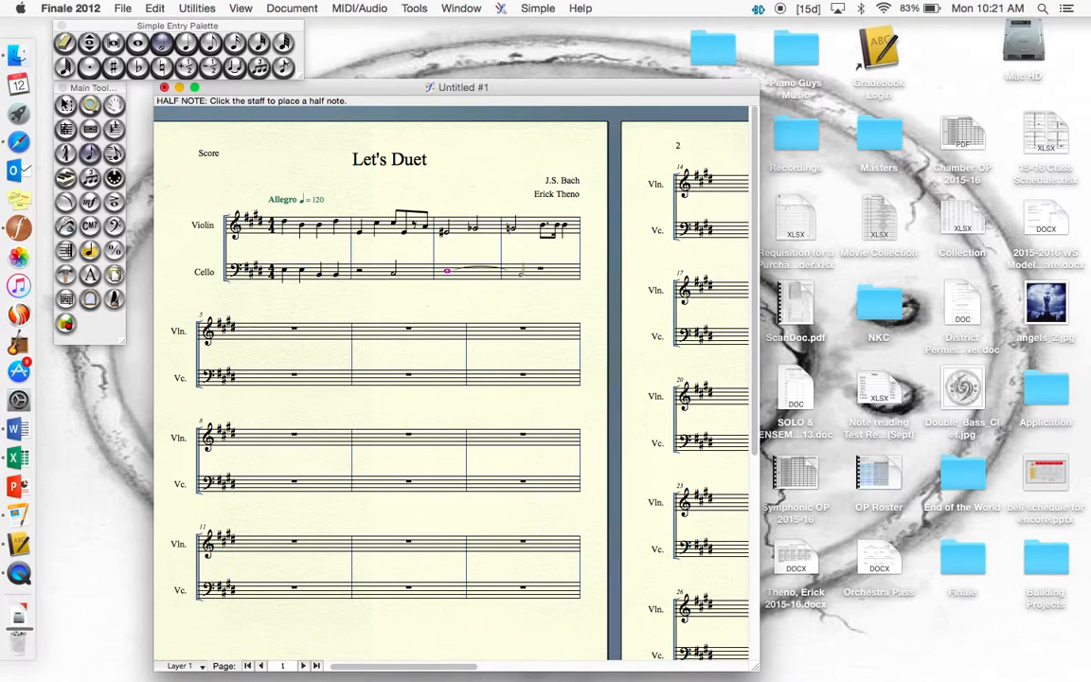
click(514, 272)
click(232, 66)
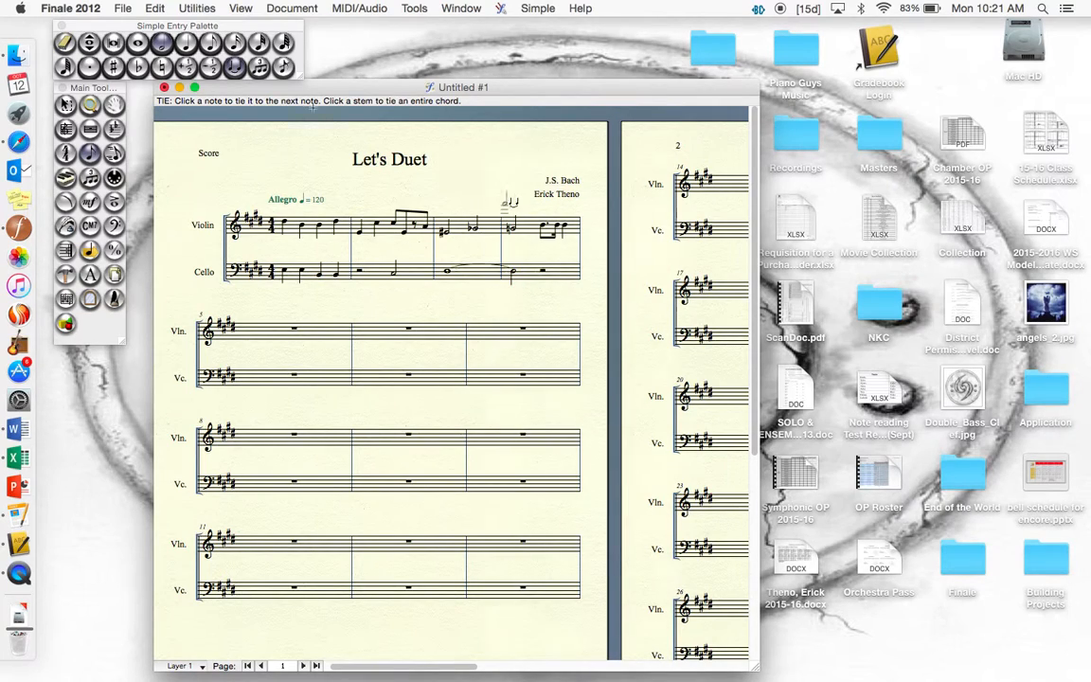
drag(504, 88, 509, 83)
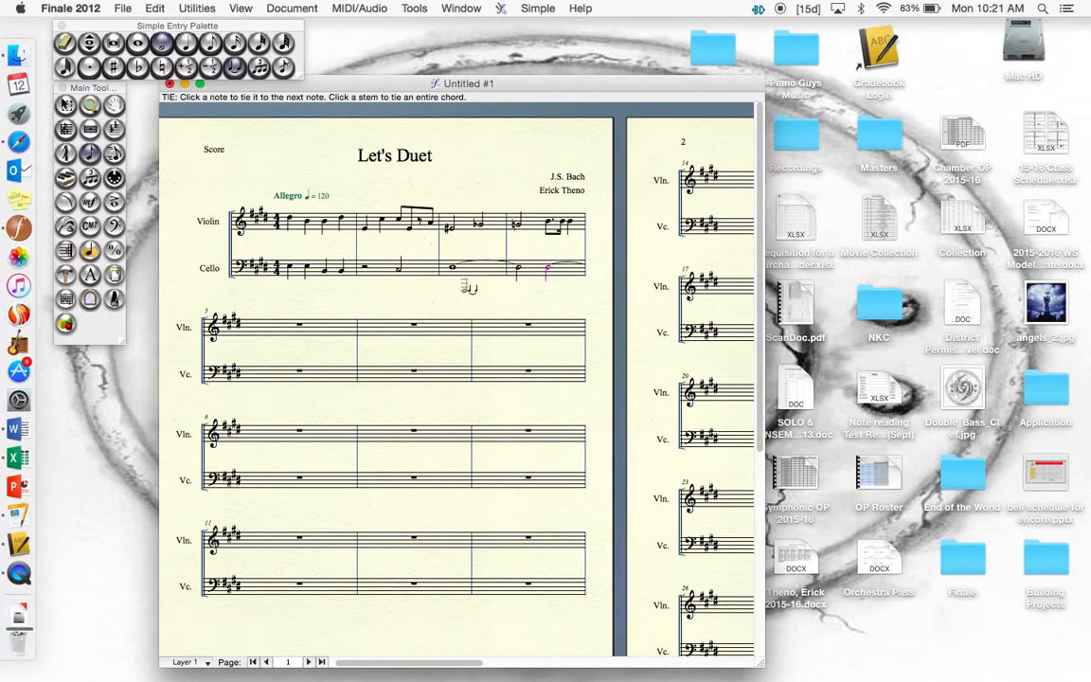
Enter a tied half note at the start of the cello's fifth measure.
click(165, 43)
click(183, 44)
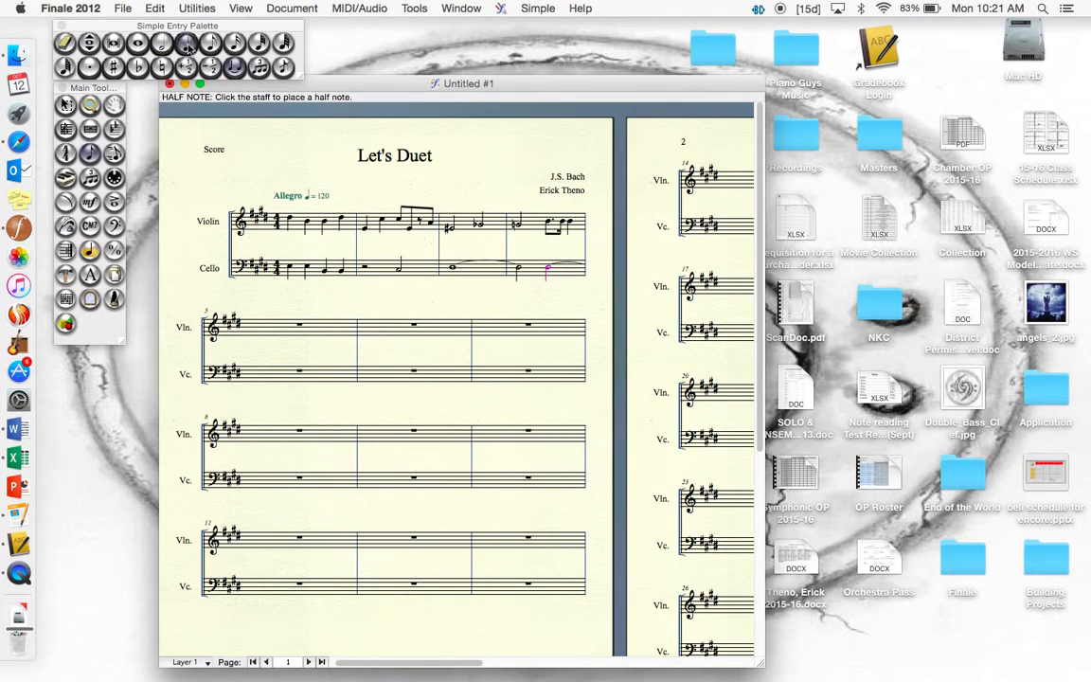
click(166, 44)
click(213, 45)
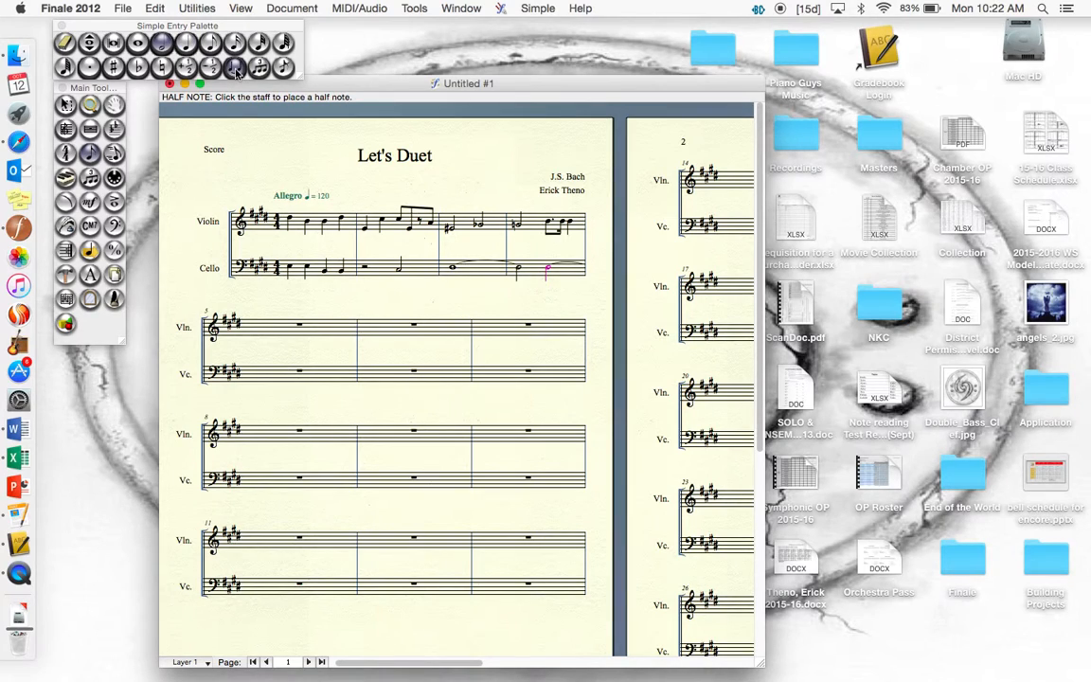
click(268, 370)
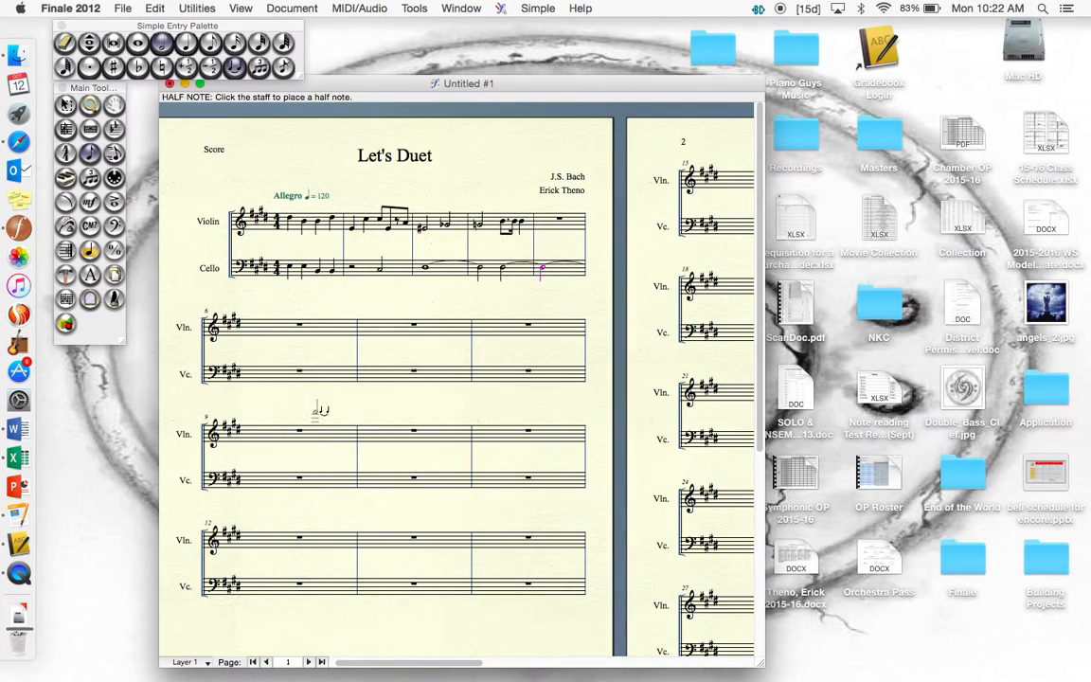
Enter tied half notes in the cello's sixth measure and the violin's tenth and eleventh measures.
click(250, 372)
click(289, 376)
click(305, 421)
click(251, 374)
key(super+z)
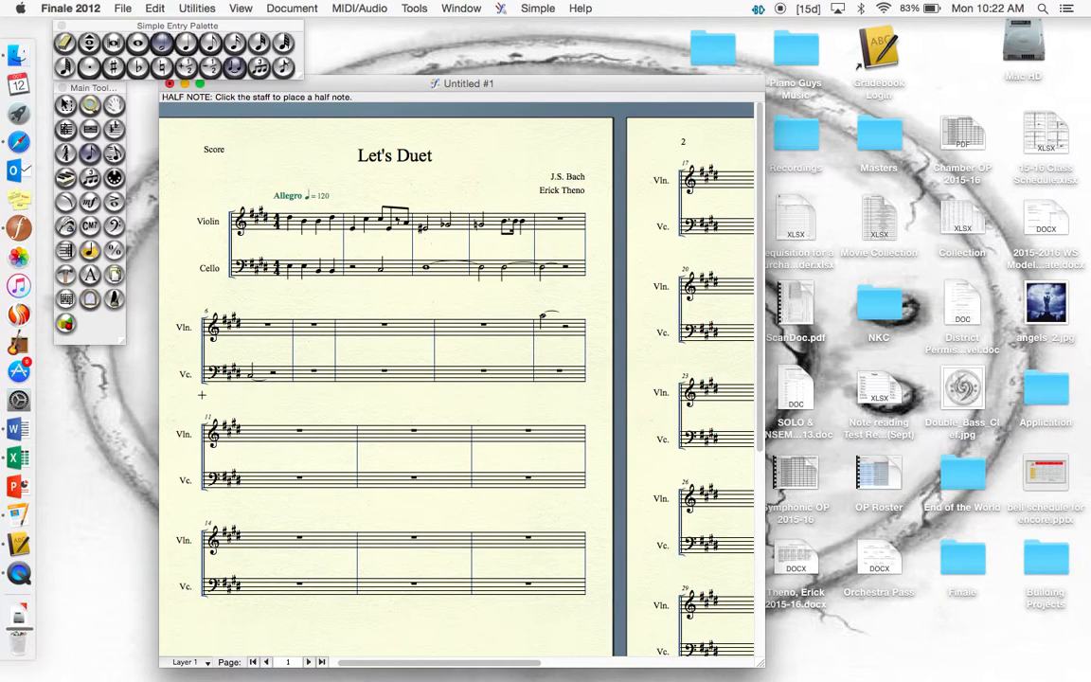
click(241, 407)
click(274, 408)
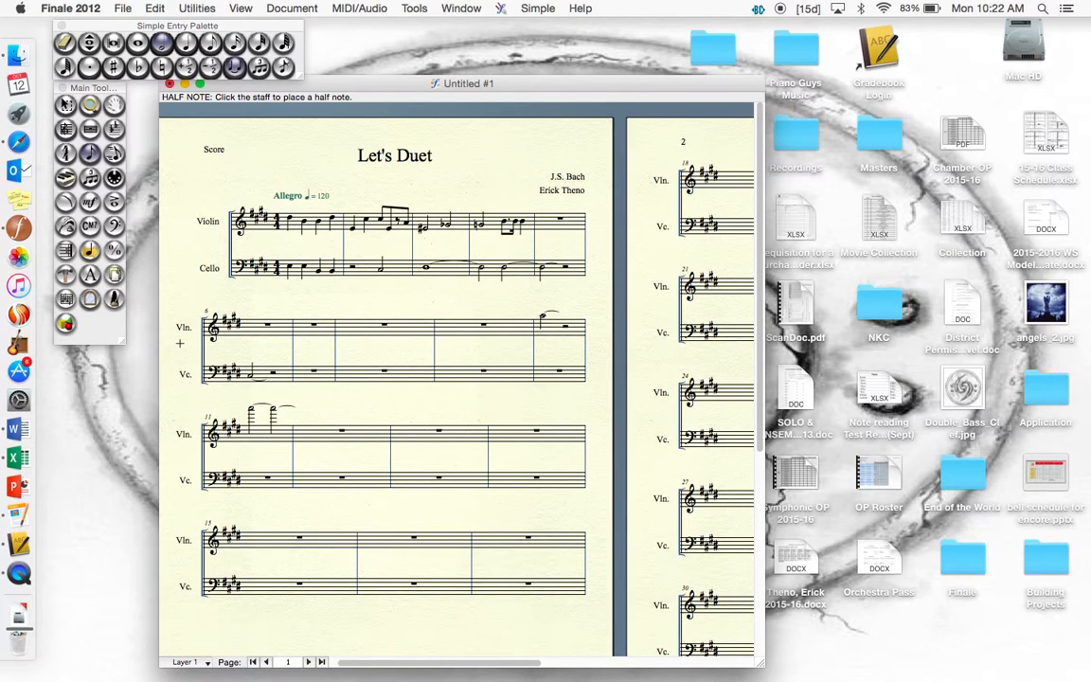
Erase the tied half notes from the violin's eleventh and tenth measures with the Eraser.
key(Delete)
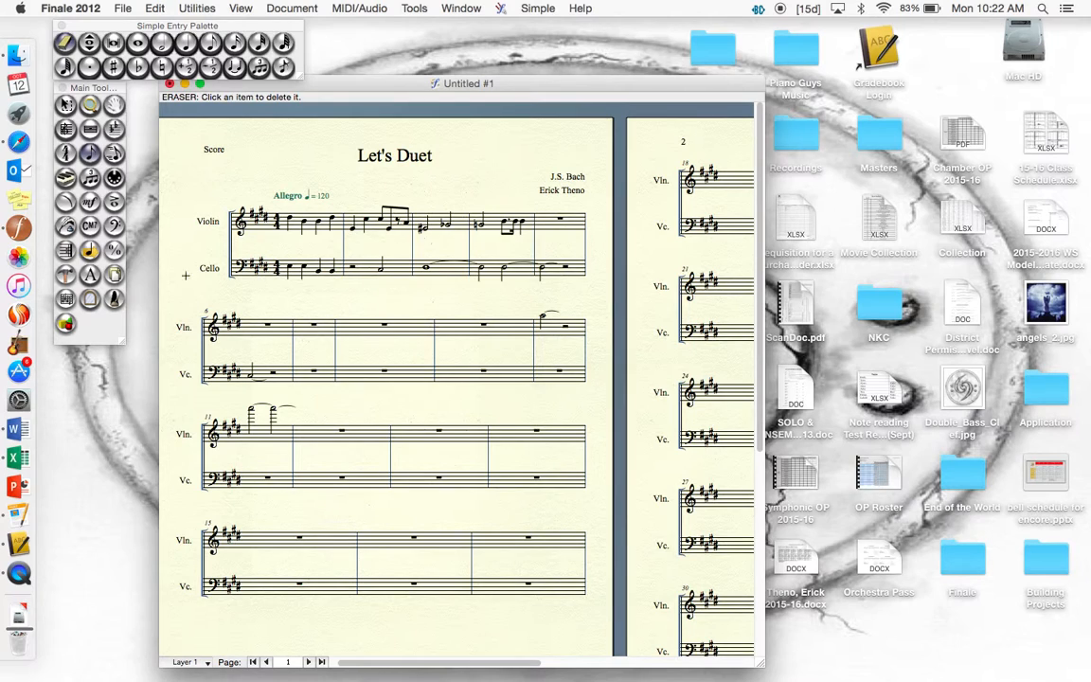
click(133, 159)
click(220, 112)
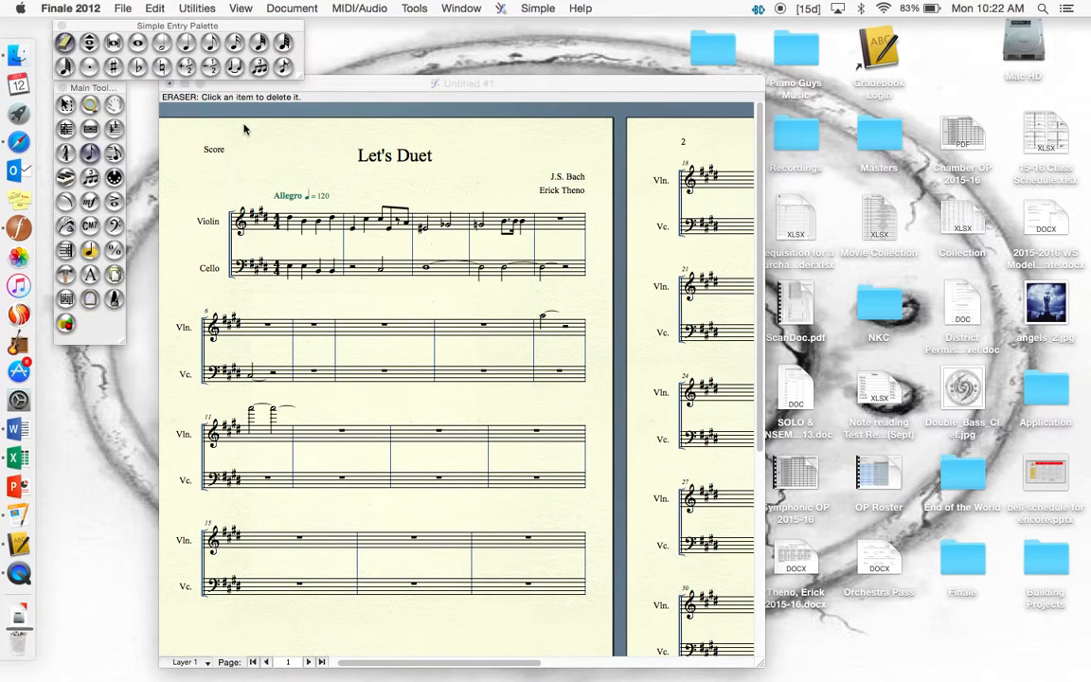
click(89, 66)
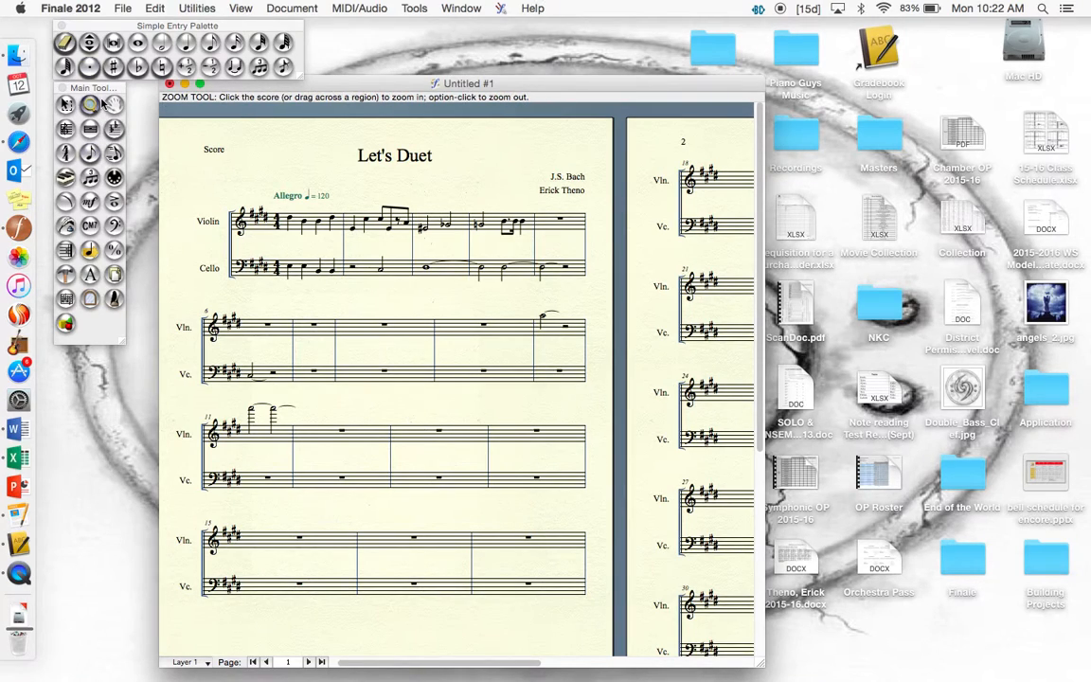
click(65, 43)
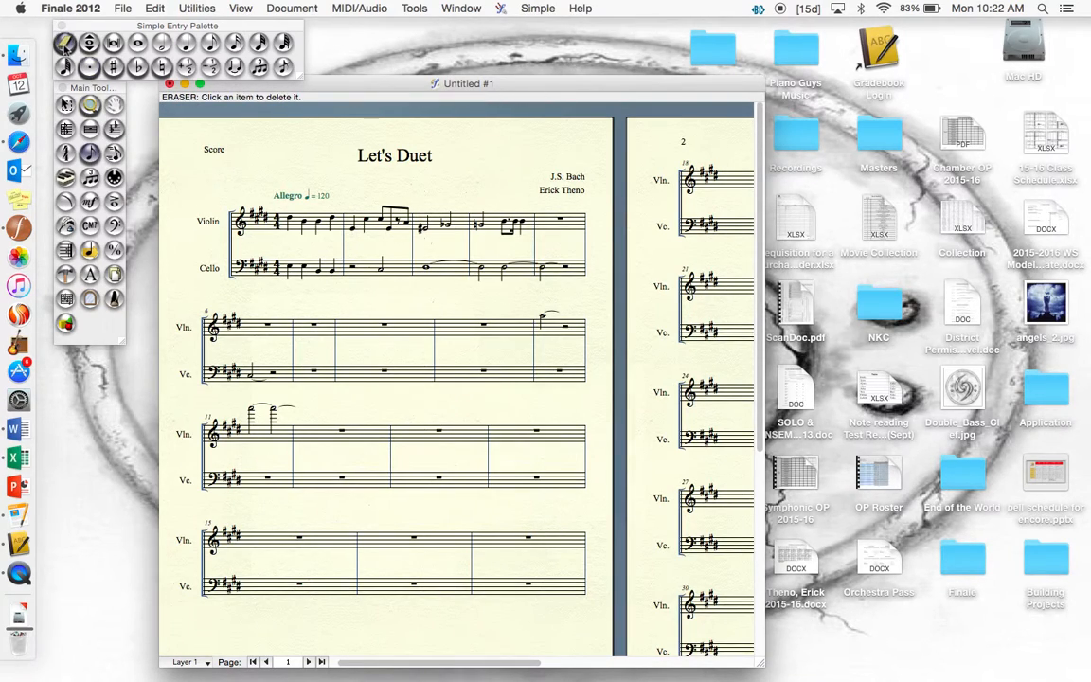
click(272, 417)
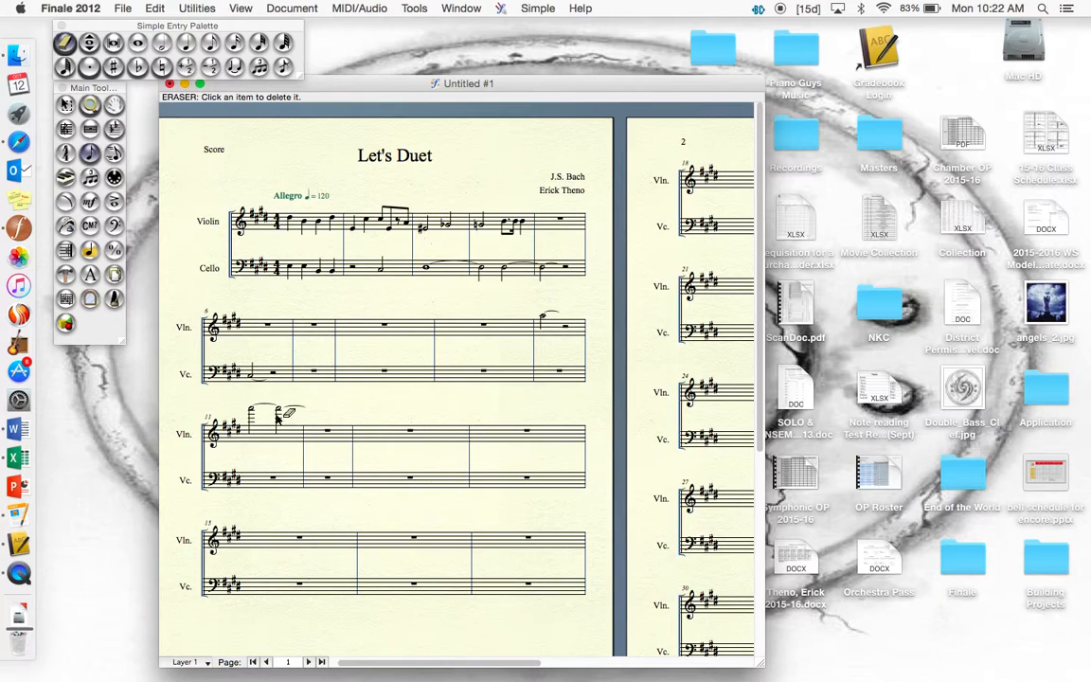
click(252, 411)
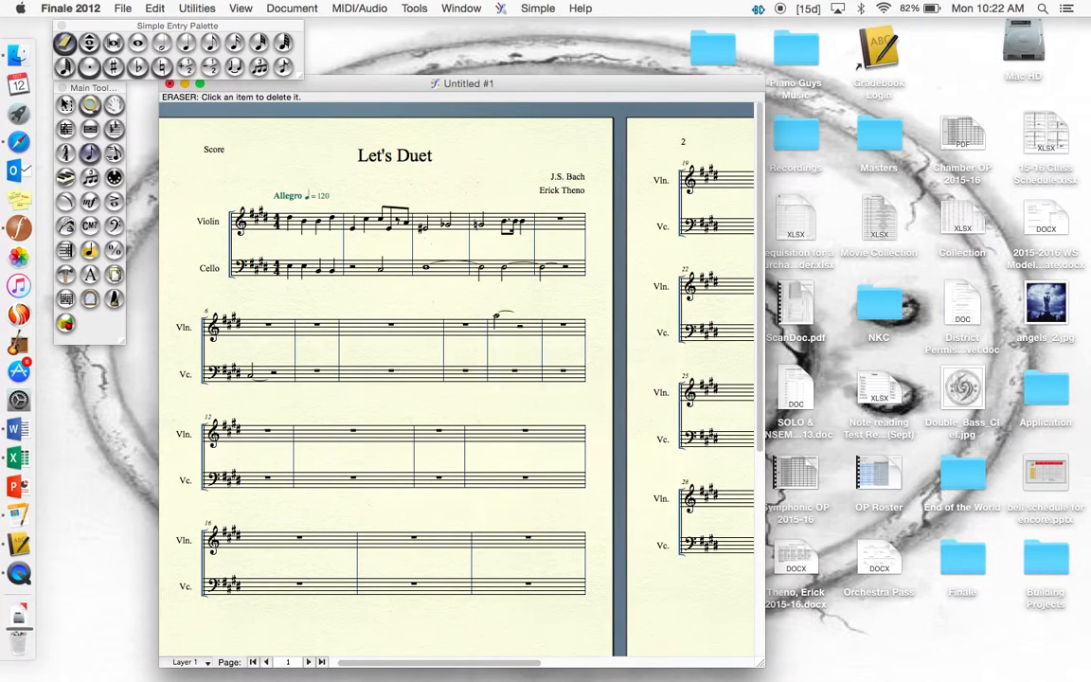
click(494, 328)
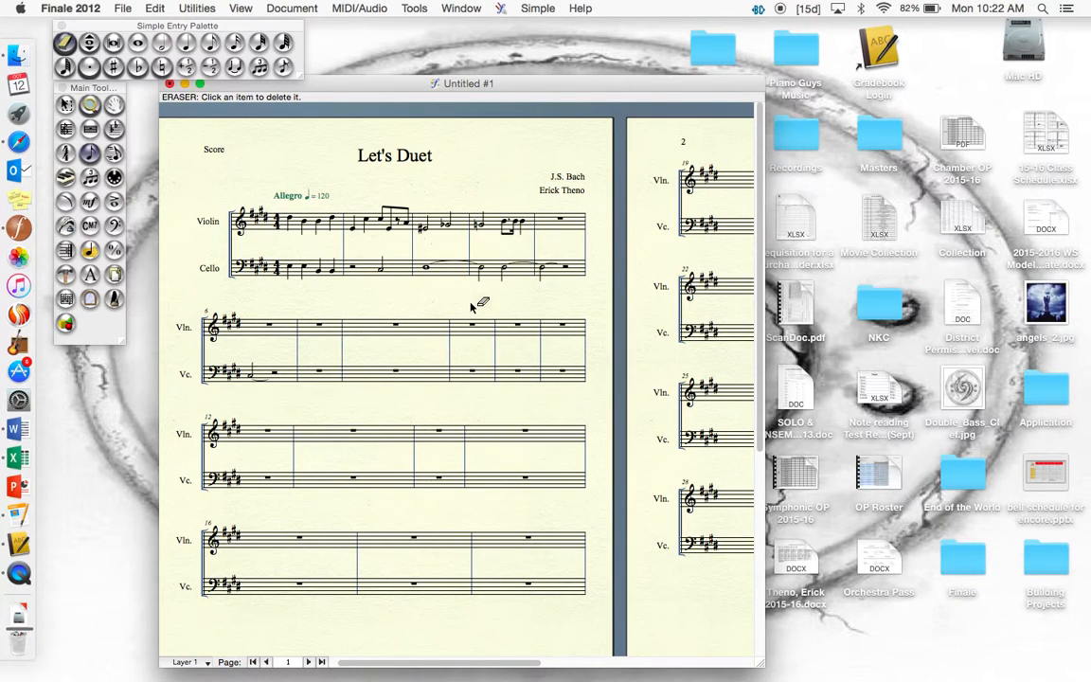